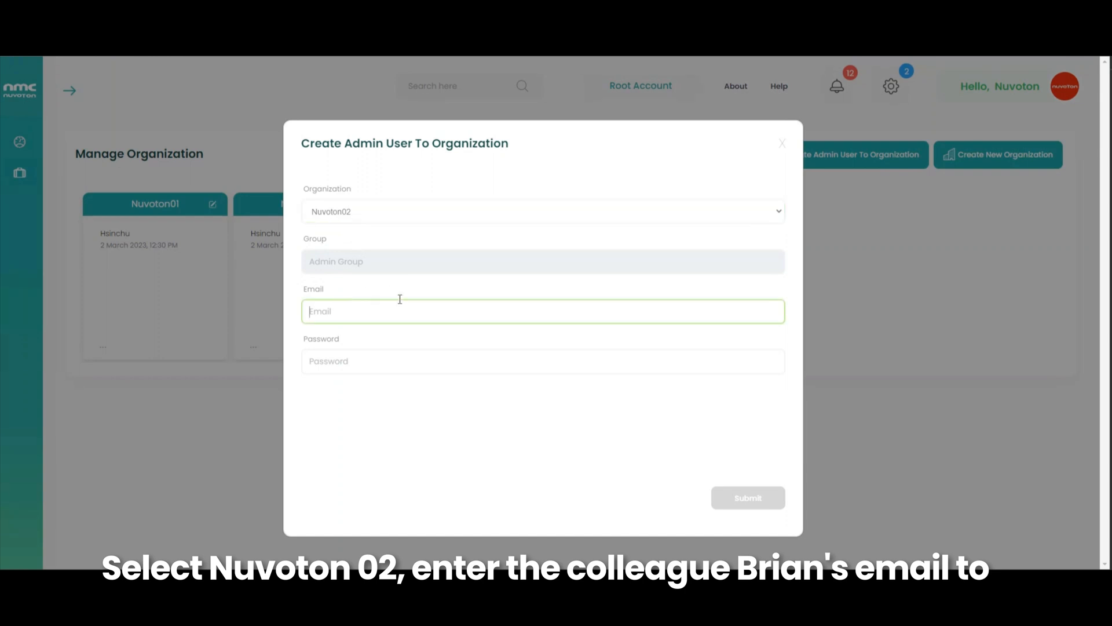
- Create the new Nuvoton02 admin user with the colleague's email and a password
click(401, 370)
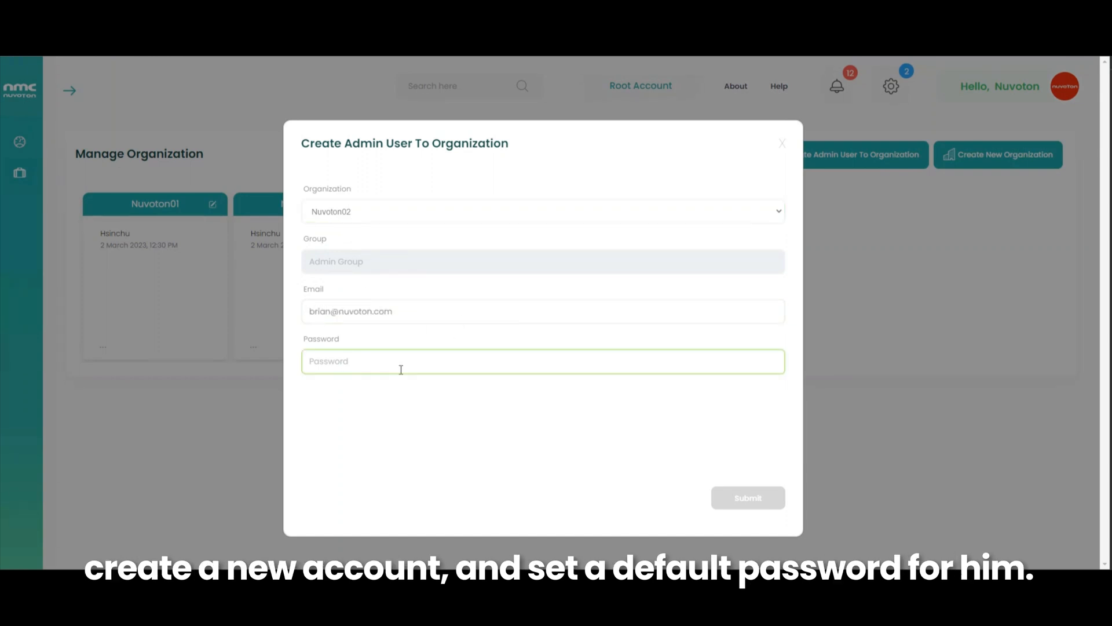
text(••••••••)
click(731, 502)
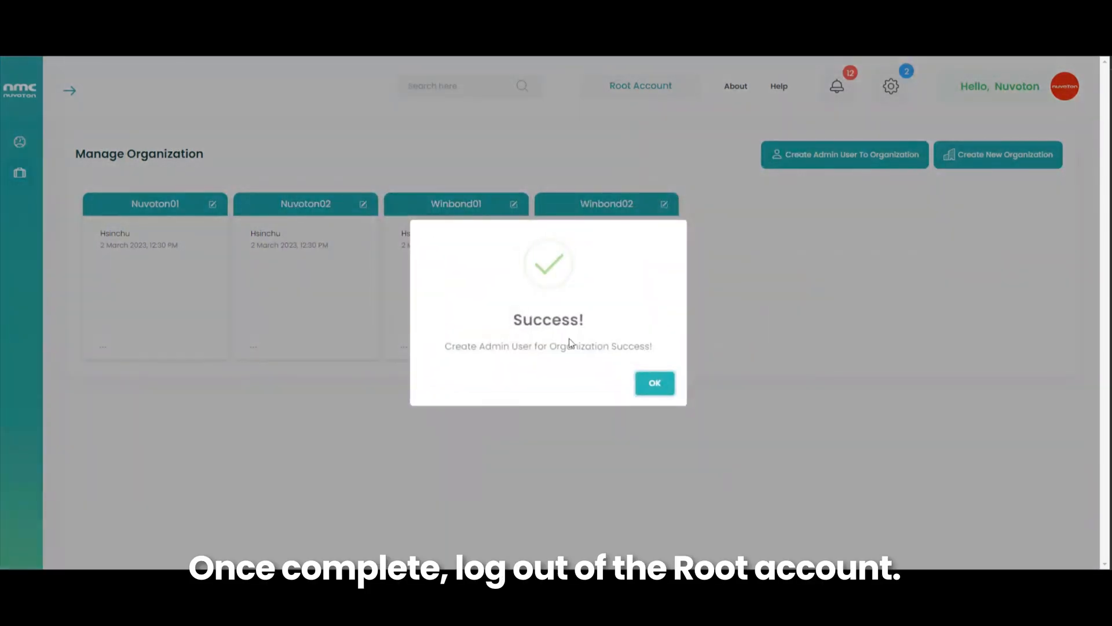
click(651, 384)
- Log out of the root account and enter the new admin's email on the login page
click(1009, 106)
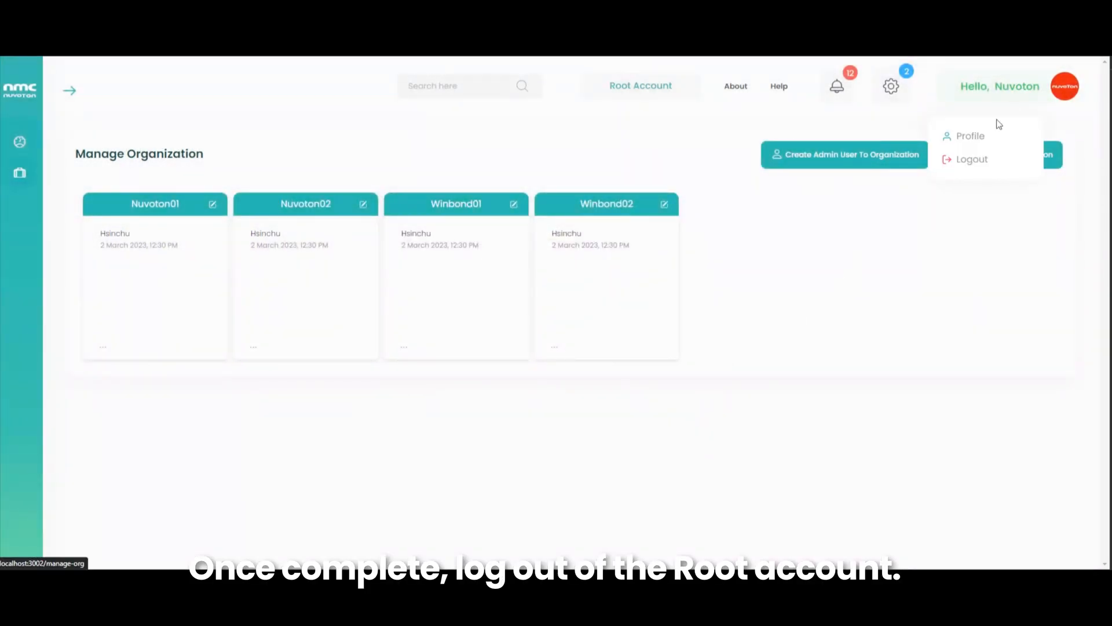
click(972, 160)
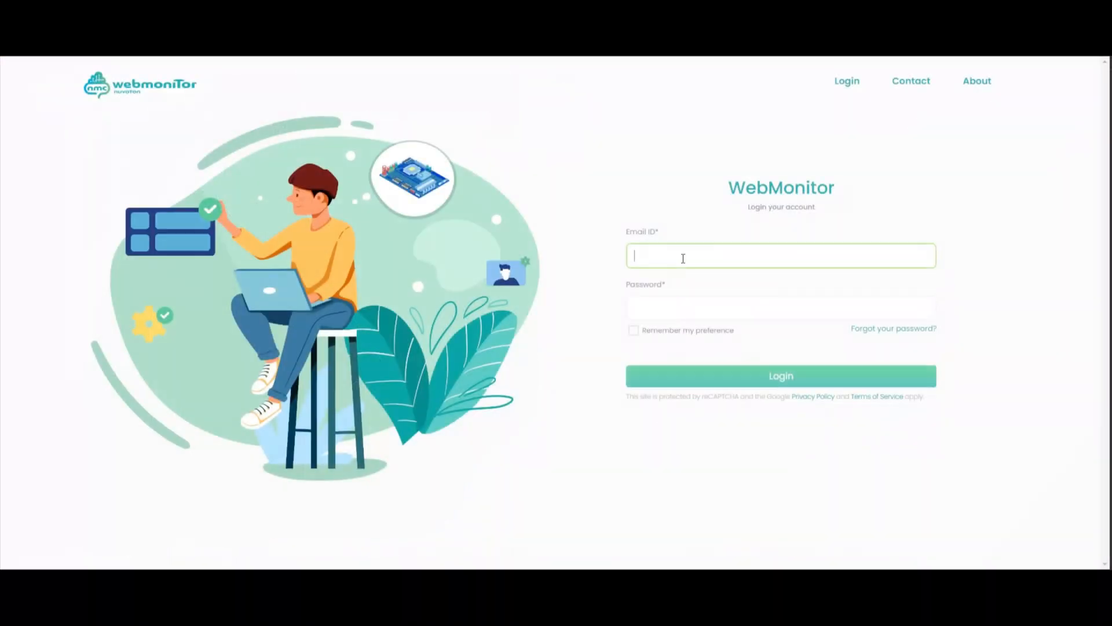
click(683, 306)
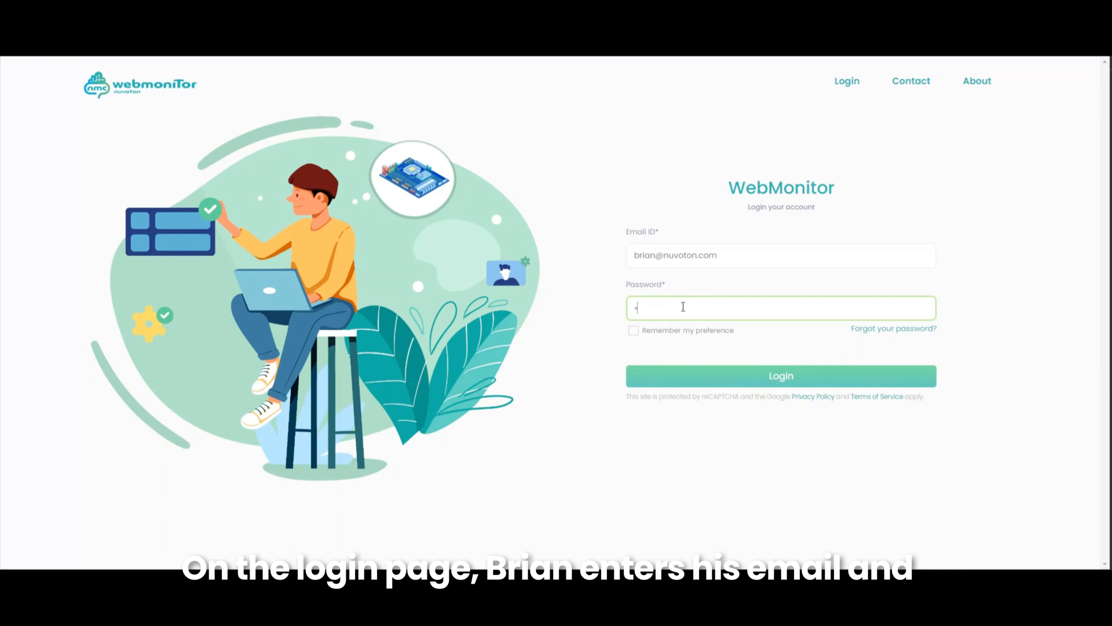
- Log in as the new admin to reach the Nuvoton02 dashboard with node and user status
click(695, 376)
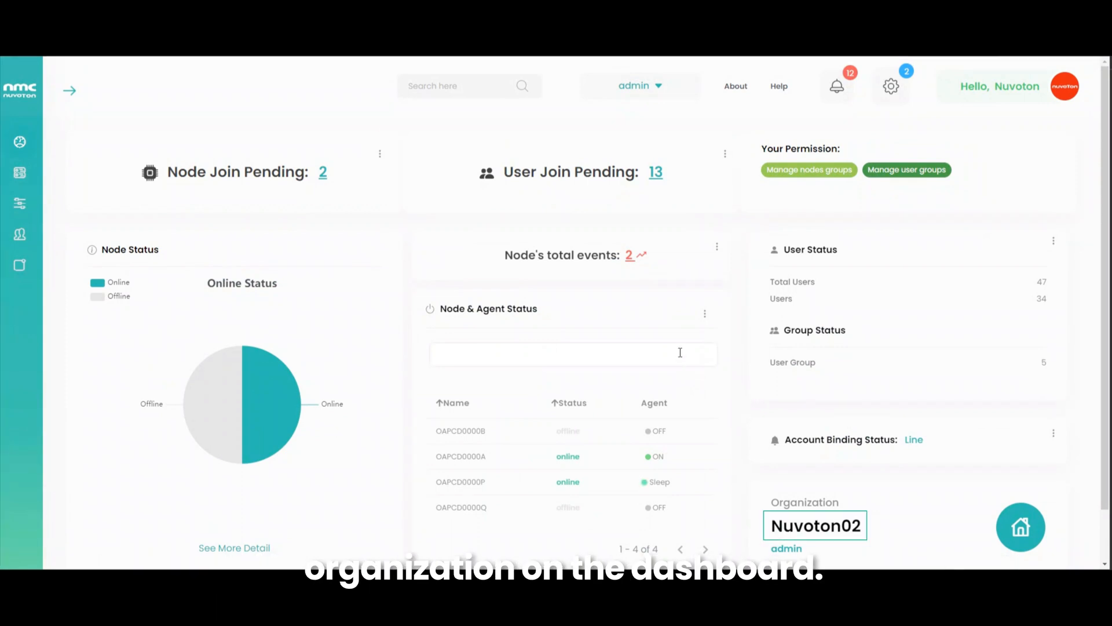
mouse_move(19, 233)
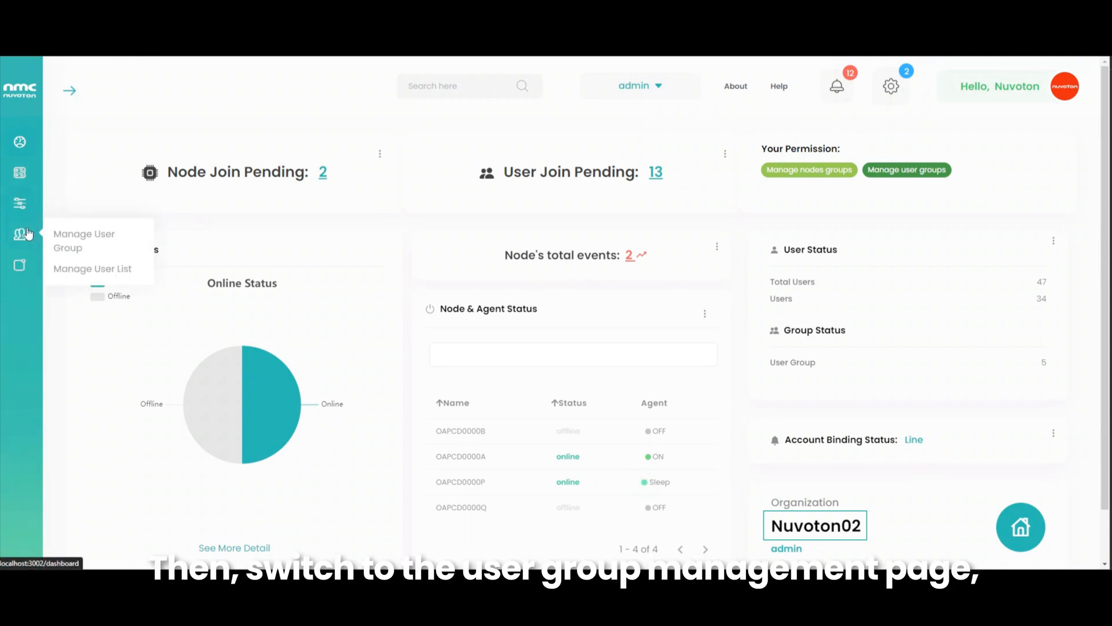
- Open Manage User Group to show the board listing Admin and IT Support 1 to 4
click(67, 237)
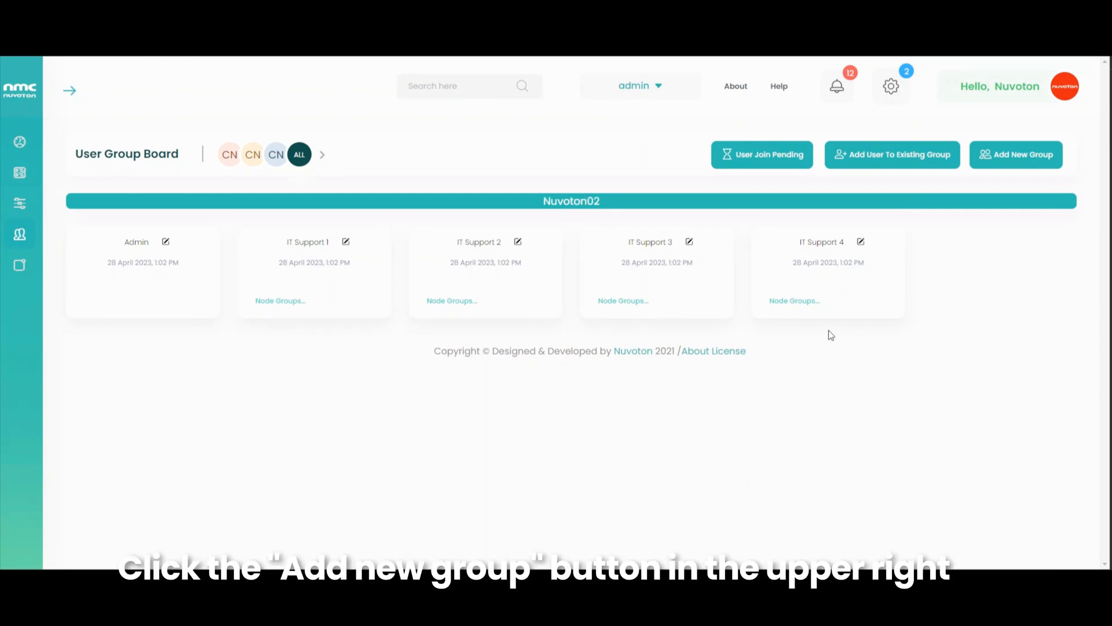
- Create the group 'IT support 5' with all five permissions, including fw update
click(1008, 162)
click(493, 283)
text(IT)
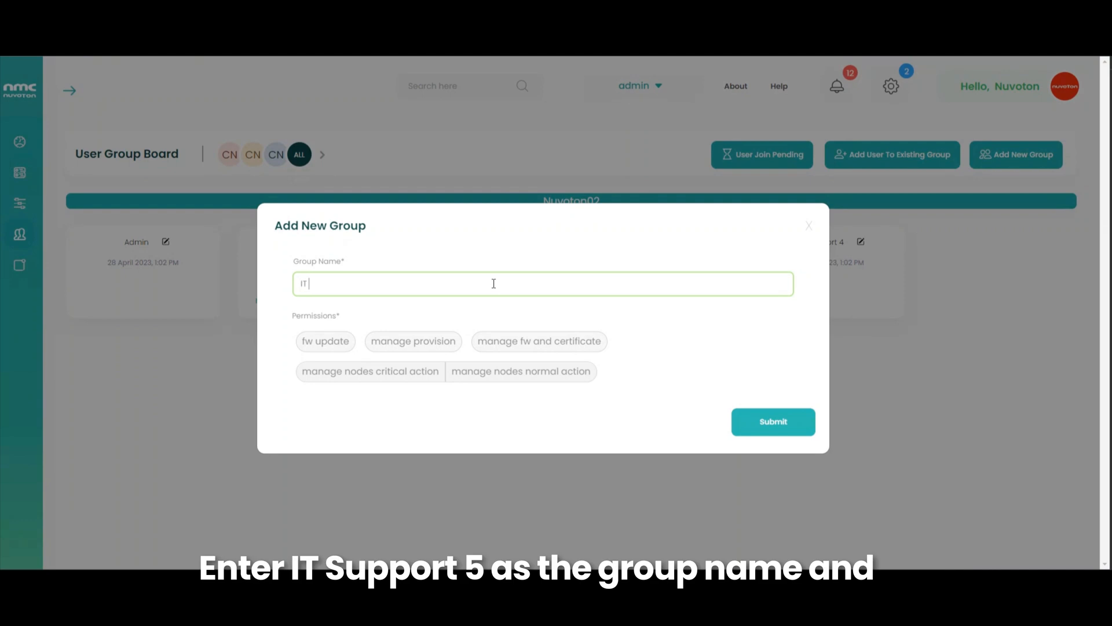
text( support)
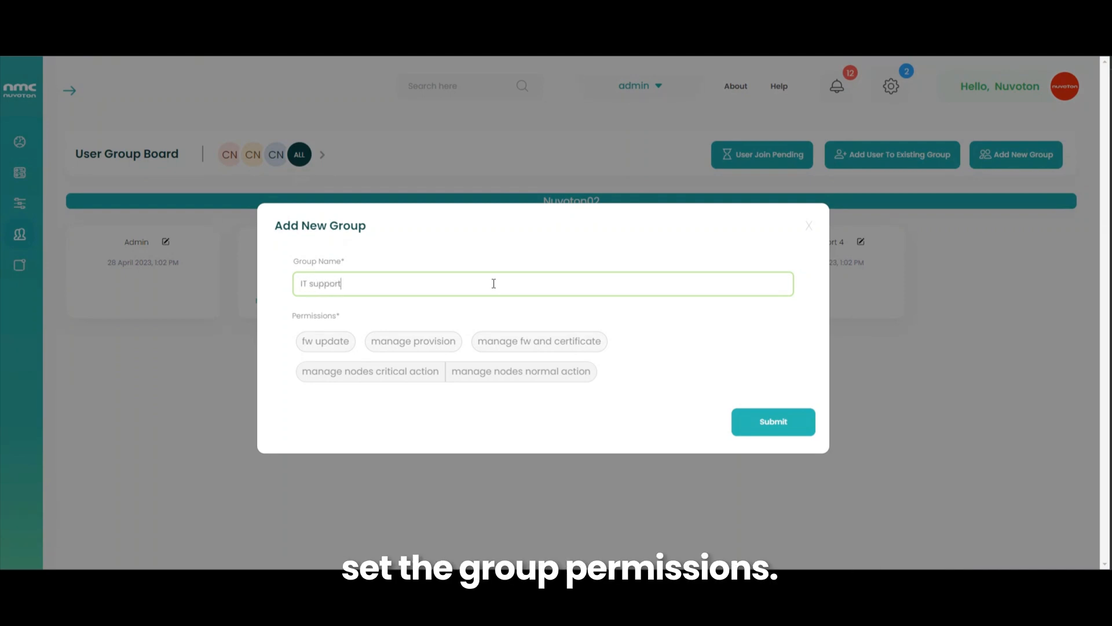
text( 5)
click(347, 342)
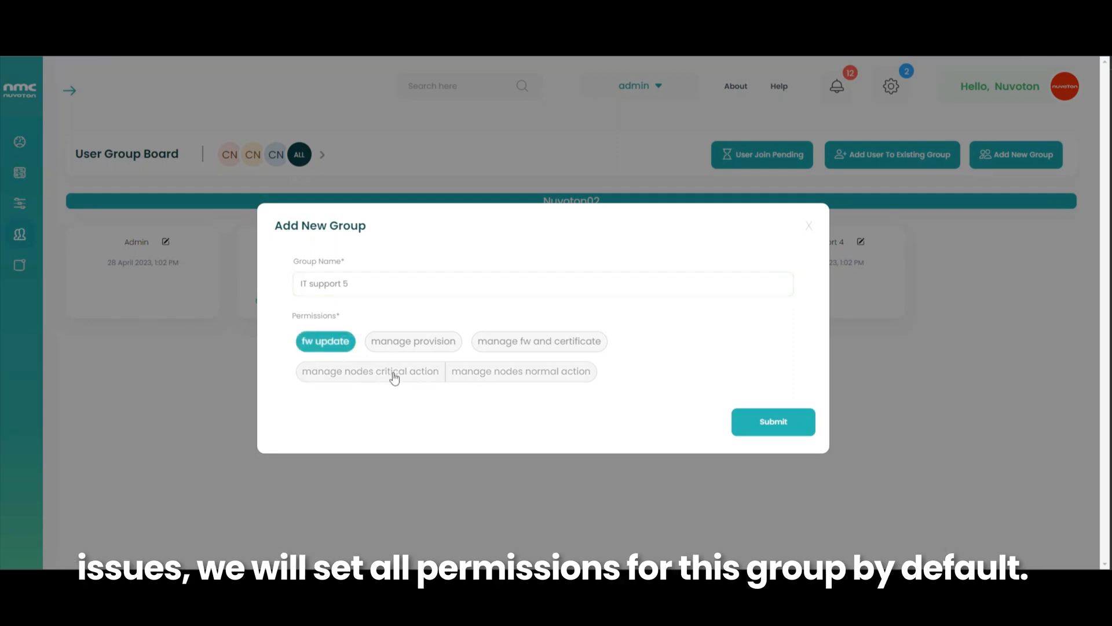
click(394, 376)
click(421, 343)
click(512, 343)
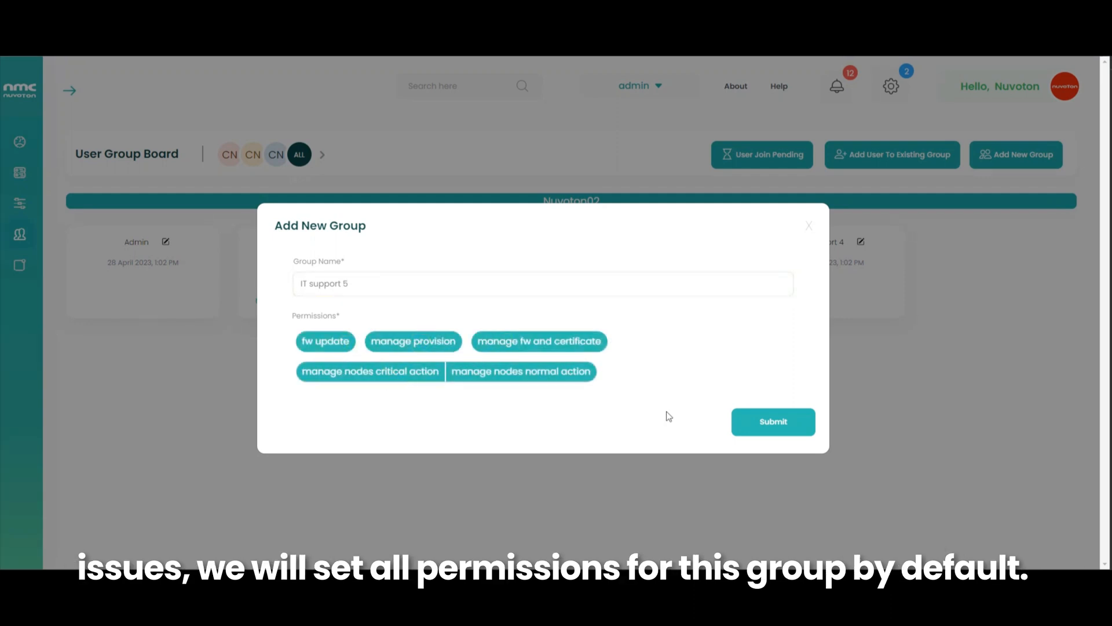
click(792, 426)
click(655, 387)
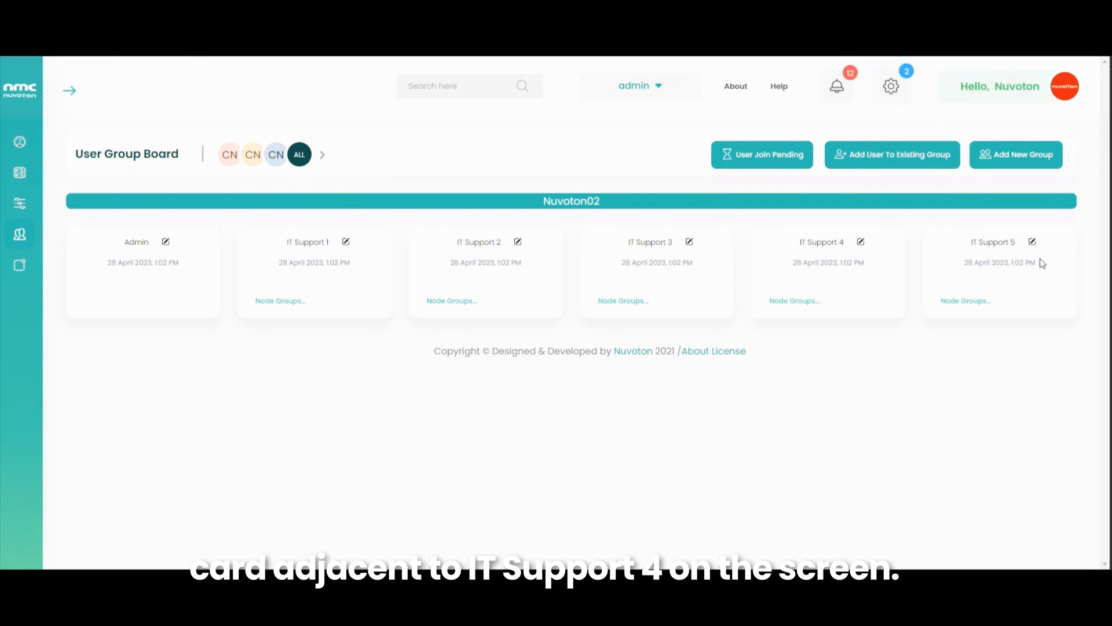
- Start a new user from the User List, assigned to IT support 5, with the colleague's email
click(322, 156)
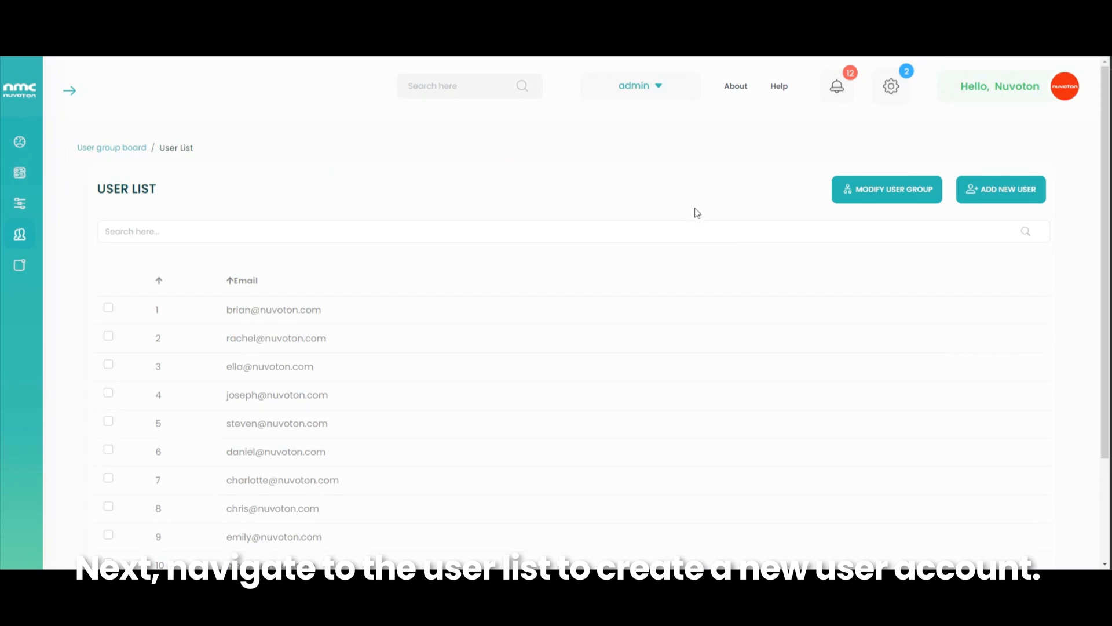
click(987, 189)
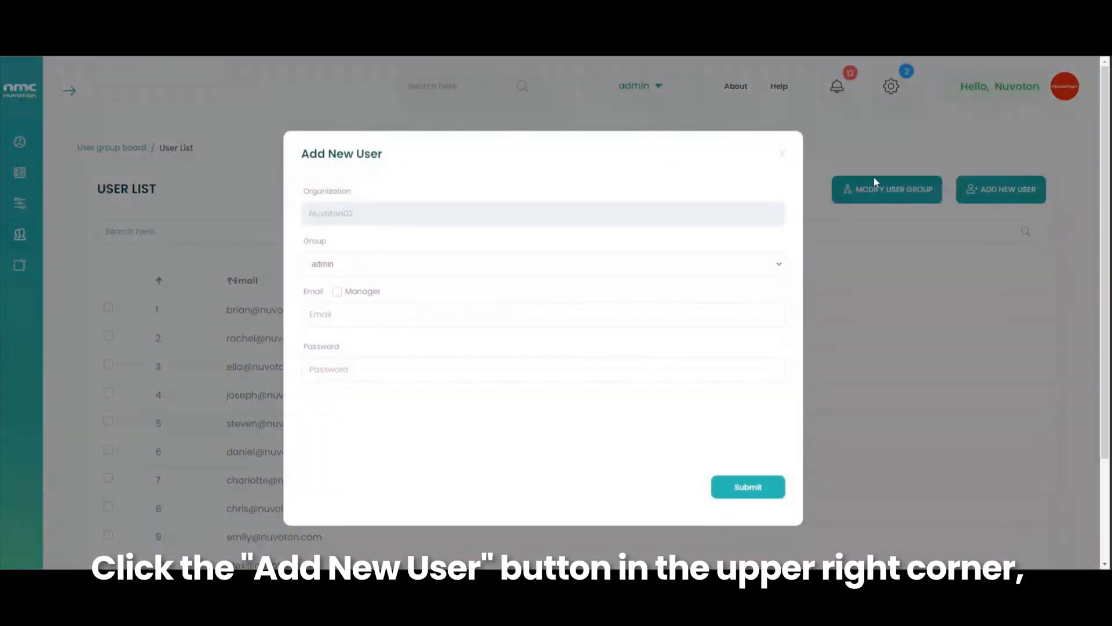
click(345, 264)
click(342, 345)
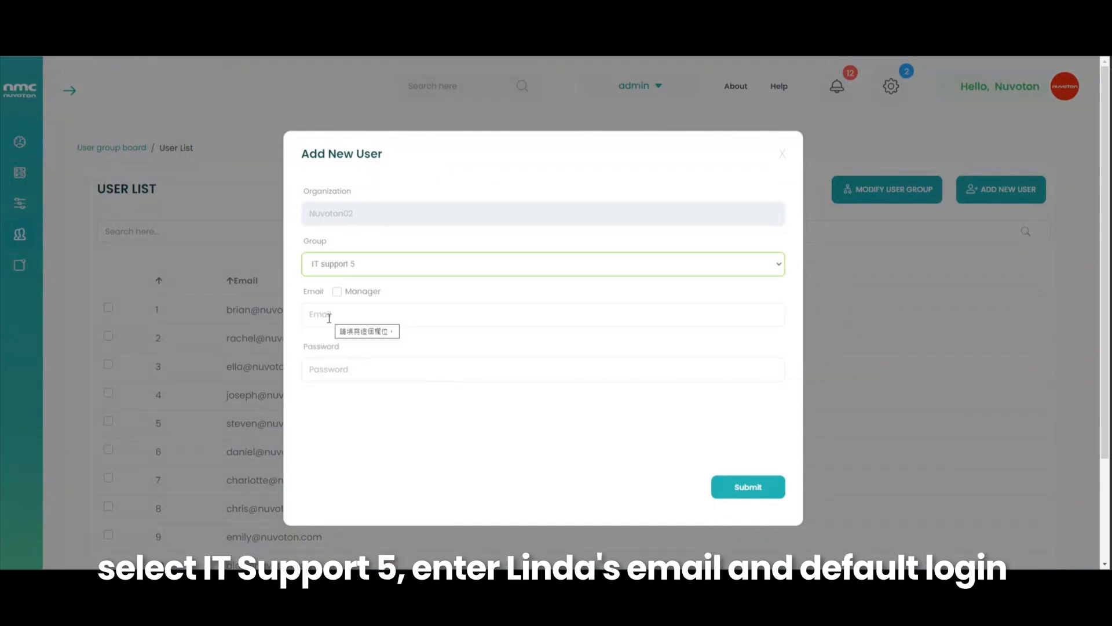
click(423, 321)
text(Lin)
- Make the user a Manager with a password, submit it, and return to the User Group Board
click(336, 292)
click(355, 369)
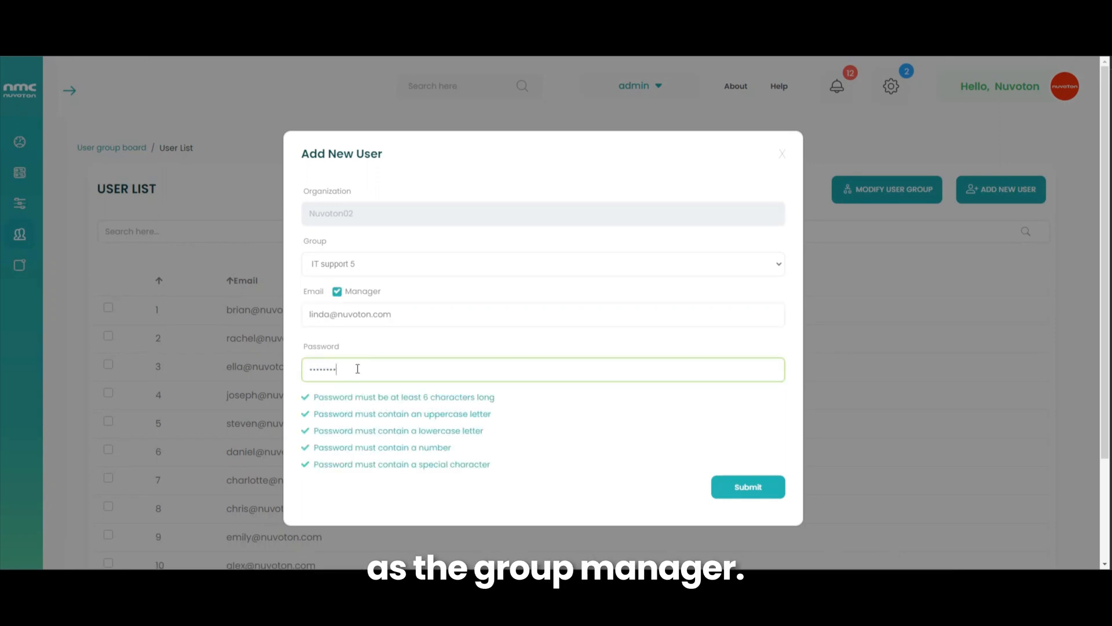
triple_click(420, 319)
click(747, 487)
click(652, 383)
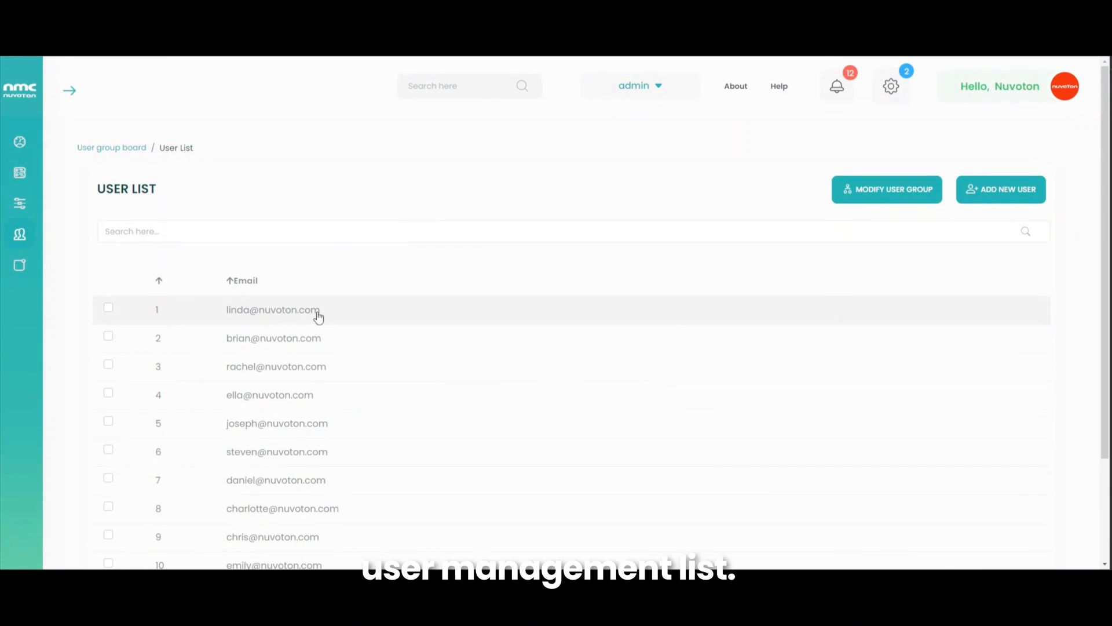
click(139, 151)
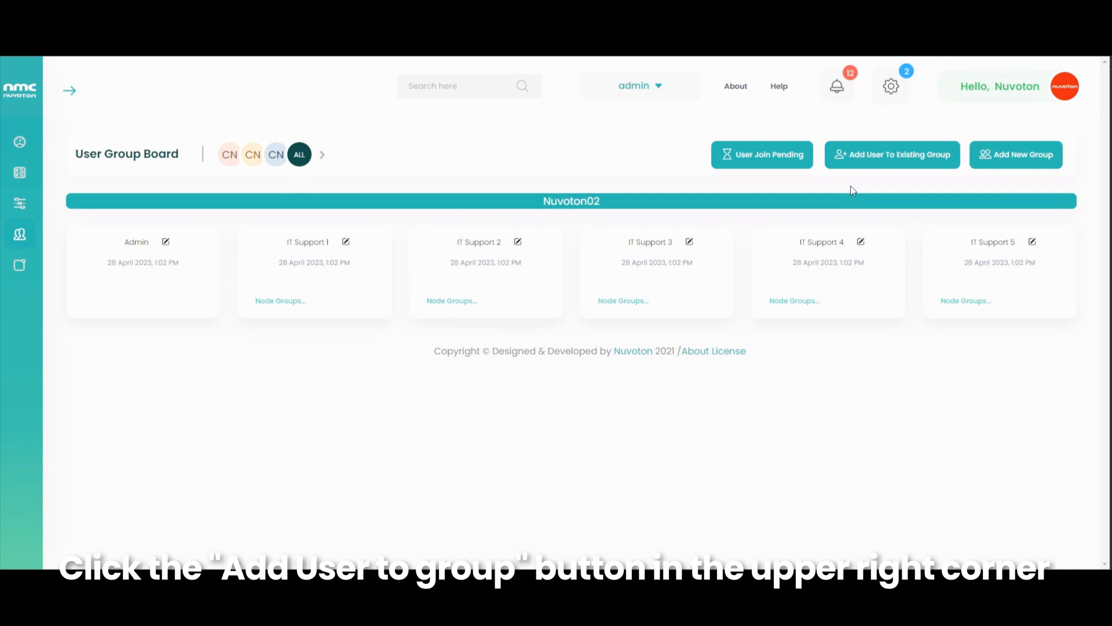
- Add three existing users, two from page one and one from page two, to IT support 5
click(881, 164)
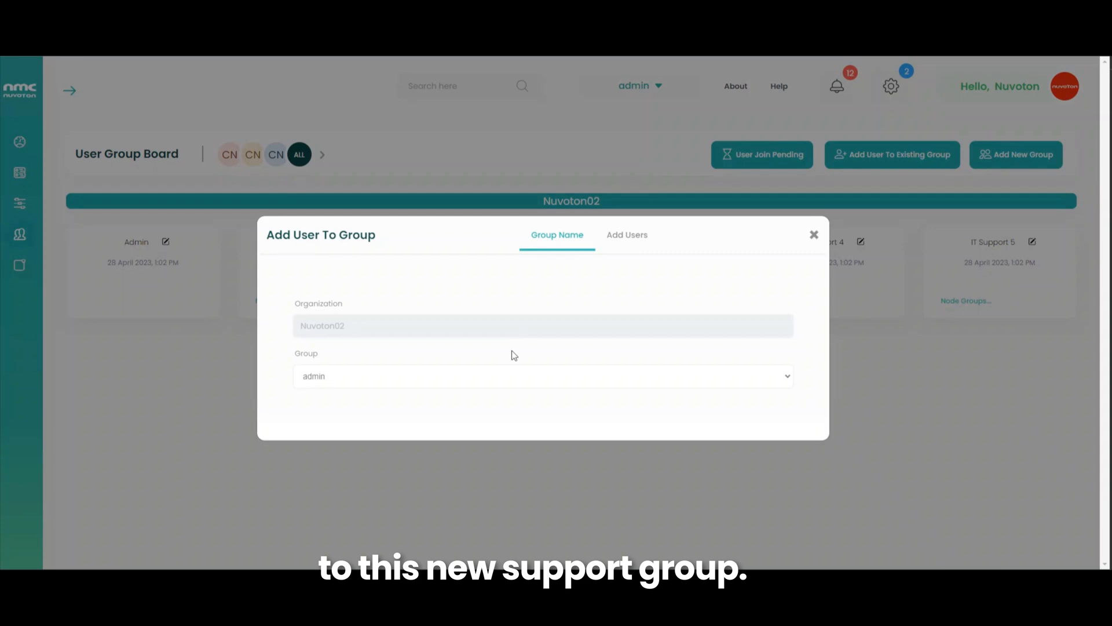
click(498, 376)
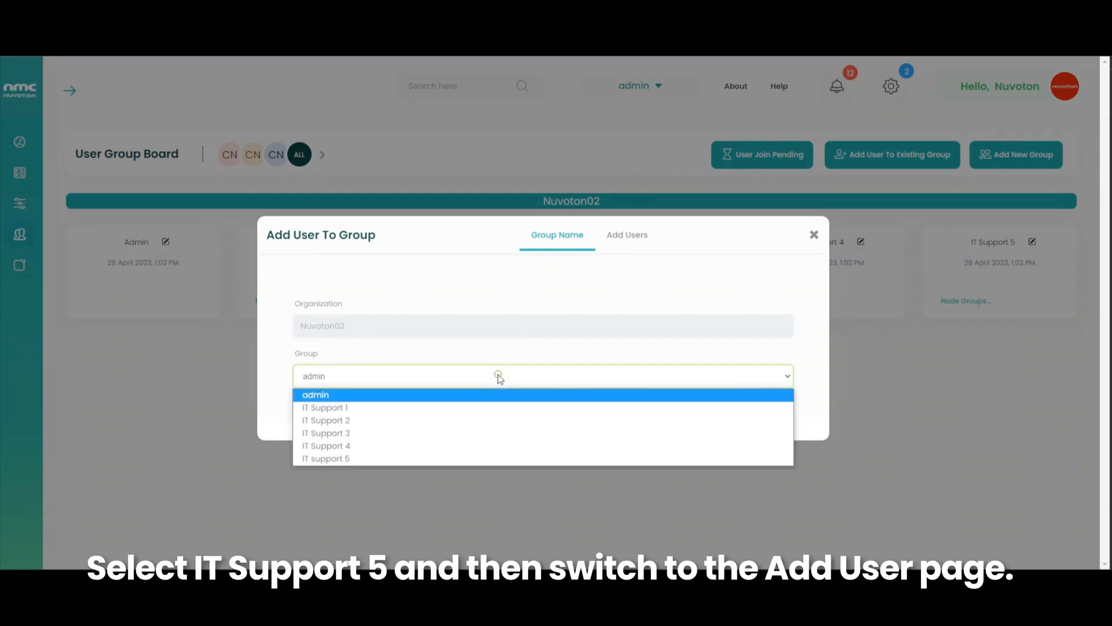
click(372, 457)
click(608, 238)
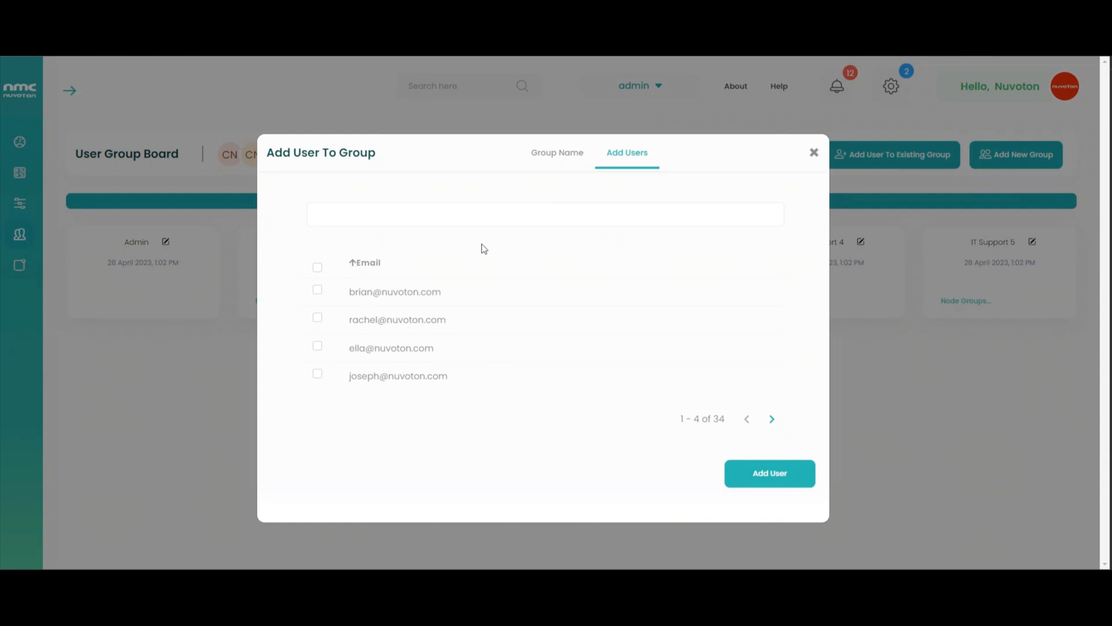
click(318, 291)
click(318, 318)
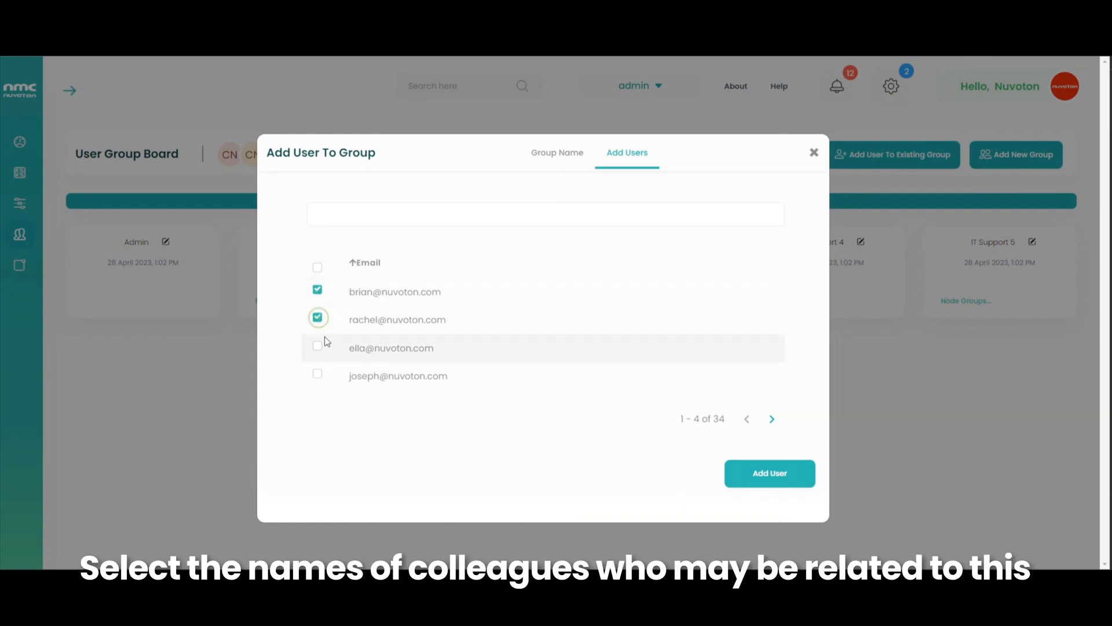
click(772, 419)
click(317, 319)
click(793, 472)
click(651, 381)
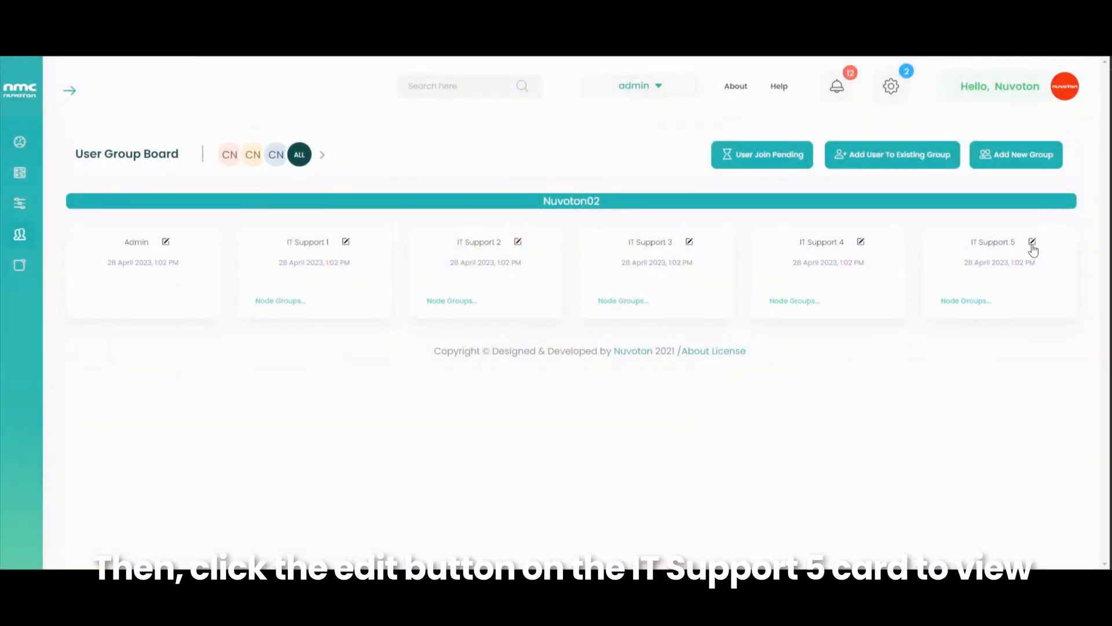
- Make two more IT Support 5 members managers and save the group
click(1032, 245)
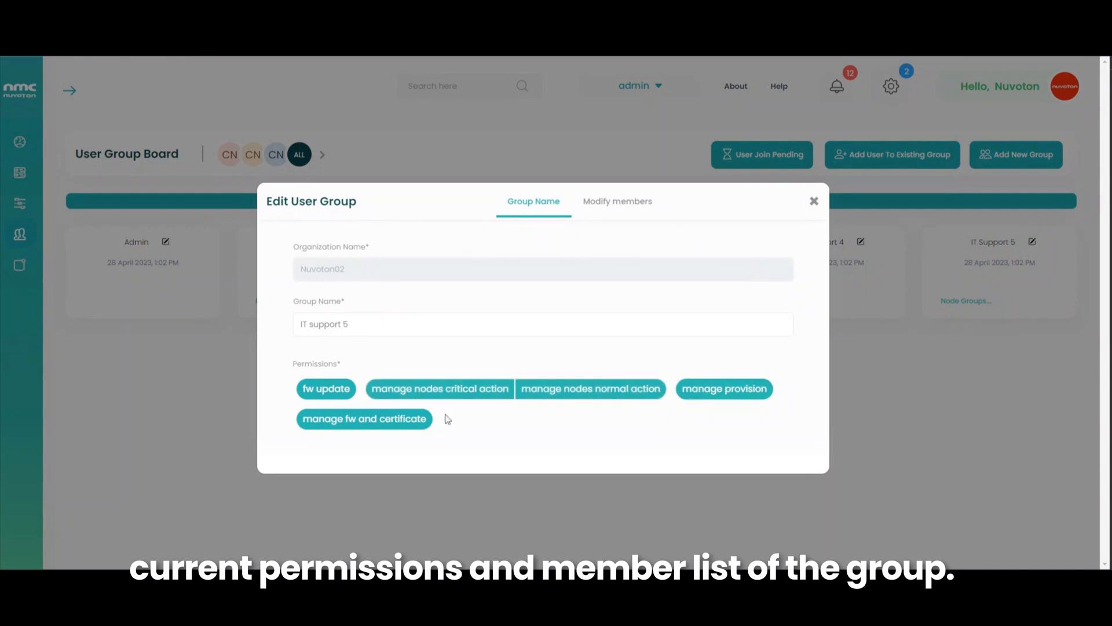
click(603, 212)
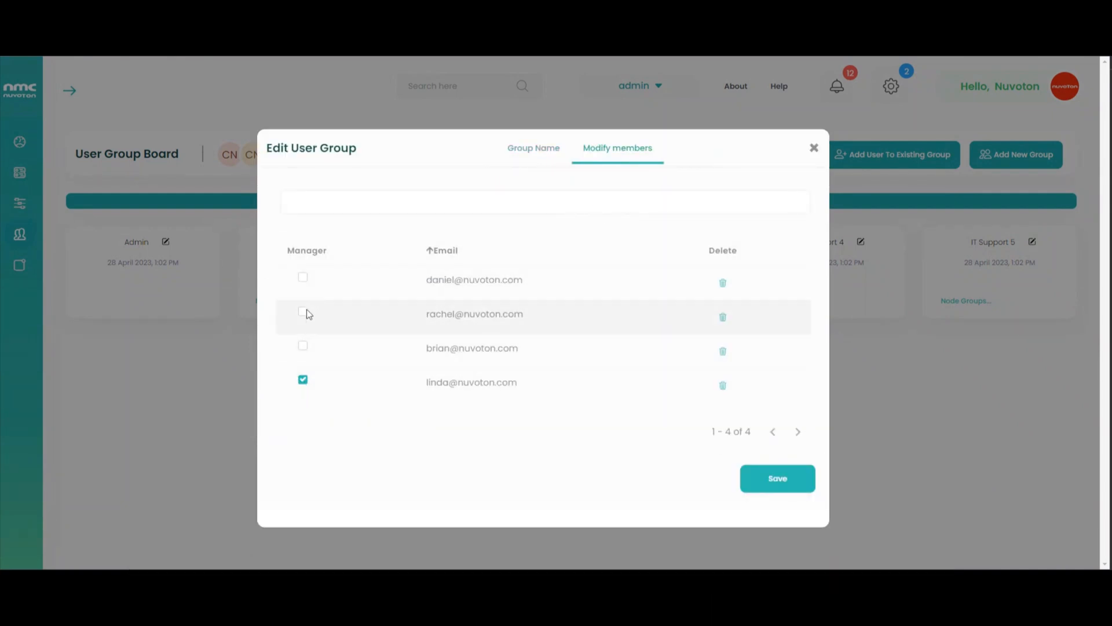
click(303, 345)
click(303, 278)
click(760, 476)
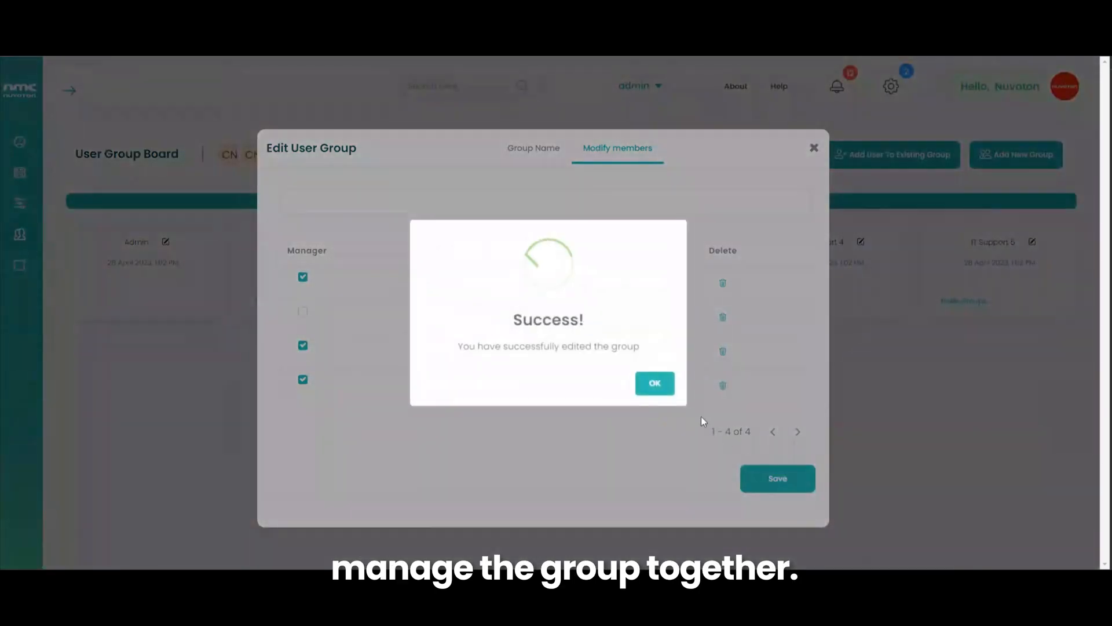
click(653, 383)
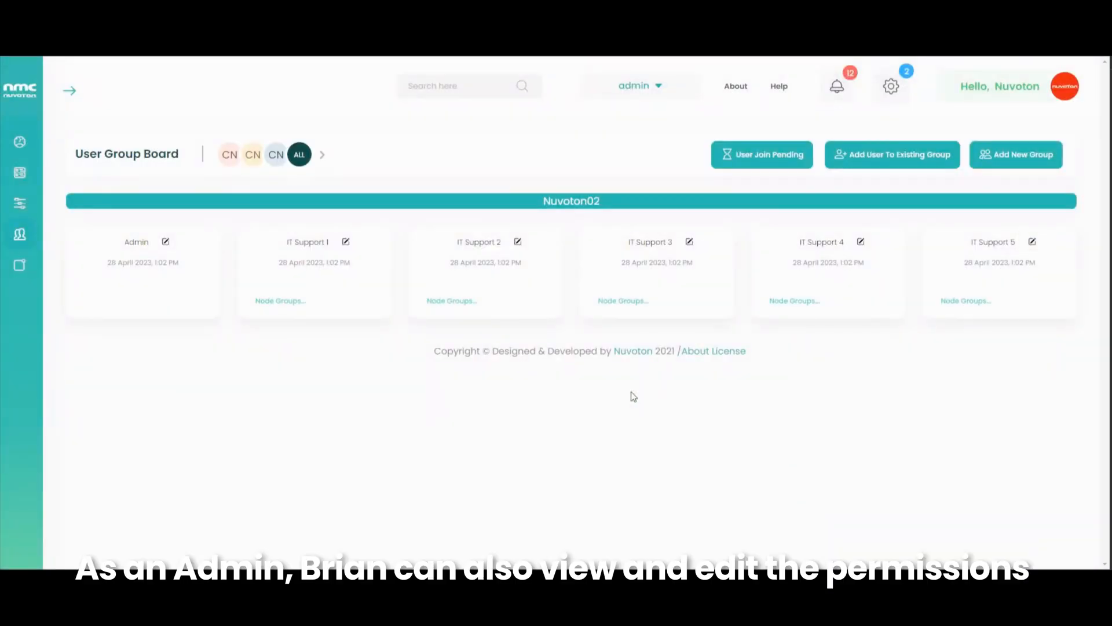
- Remove one member from IT Support 1 and save the change
click(346, 241)
click(616, 202)
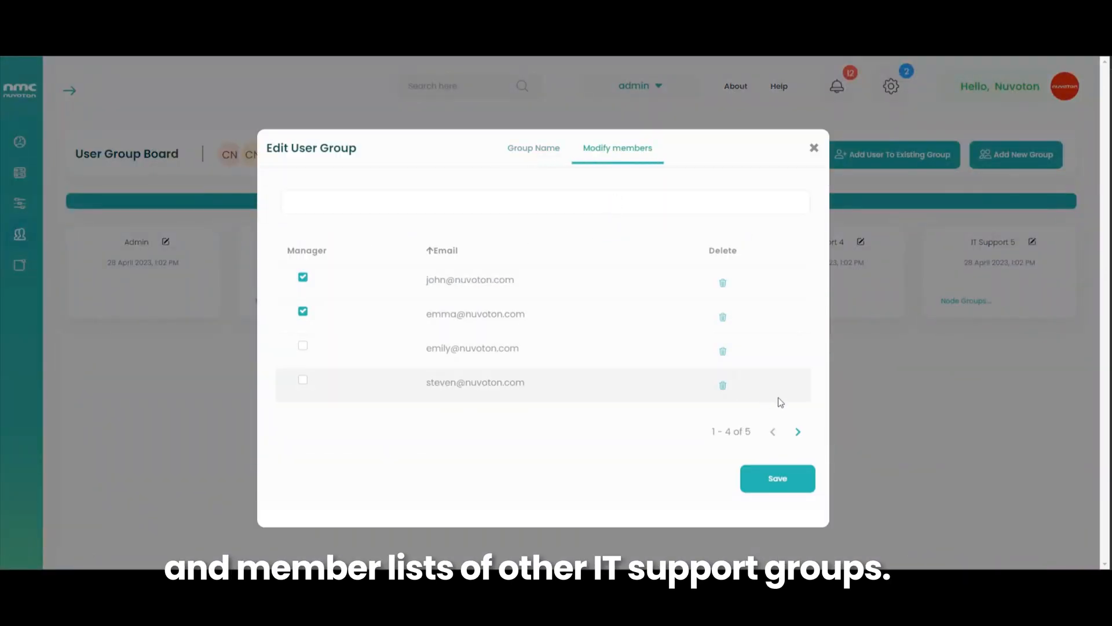
click(798, 431)
click(773, 432)
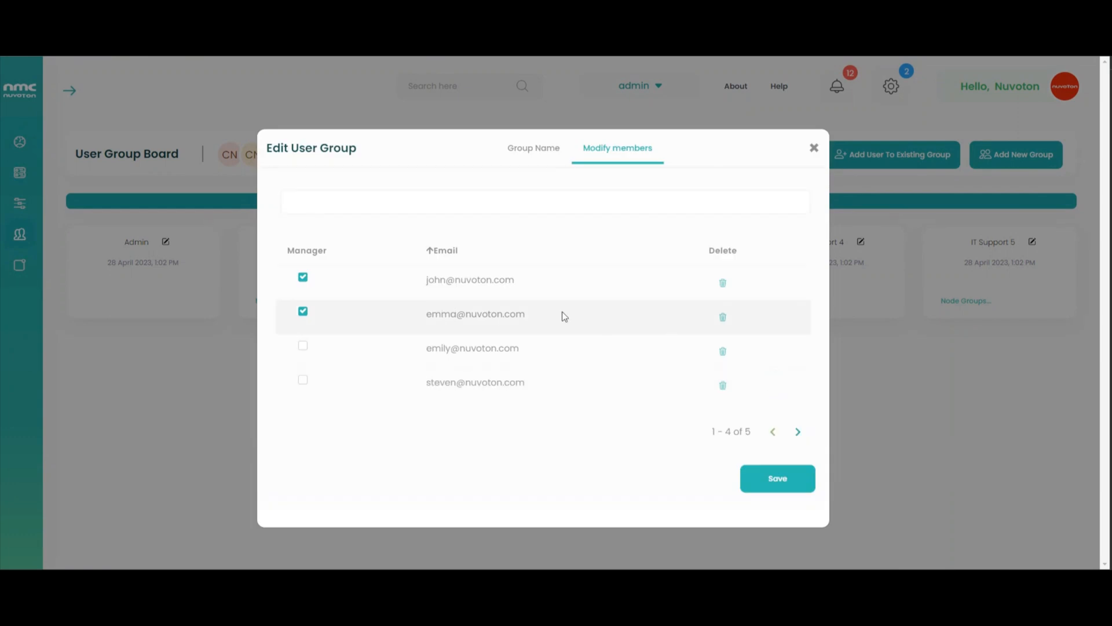
click(722, 350)
click(778, 474)
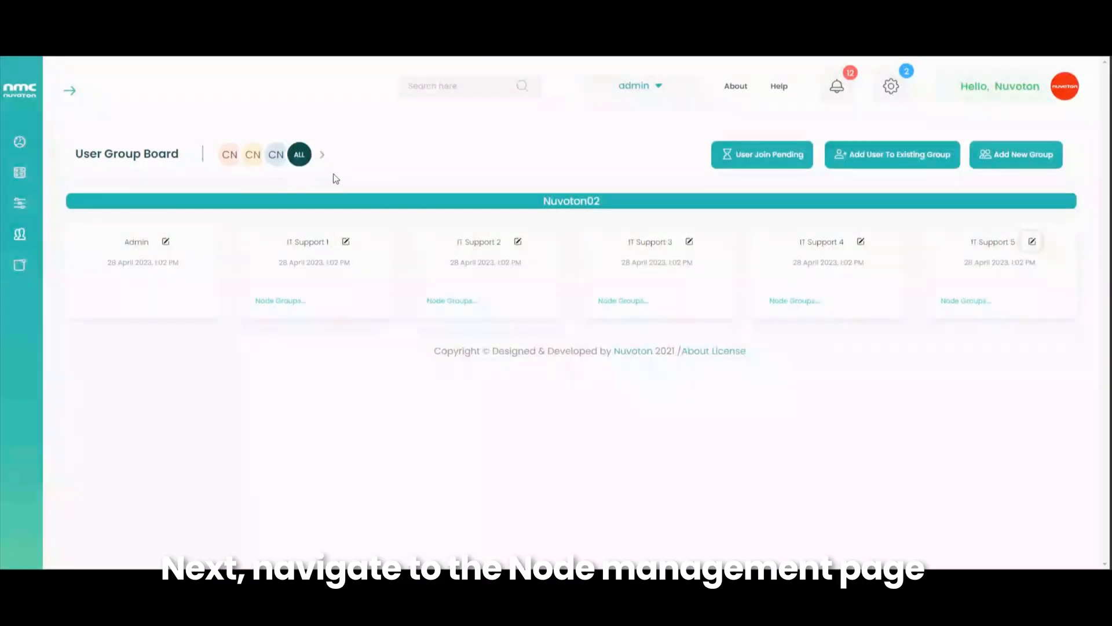
- Assign the Retail Store Nodes node group to IT Support 5, then return to the User Group Board
mouse_move(20, 202)
click(76, 203)
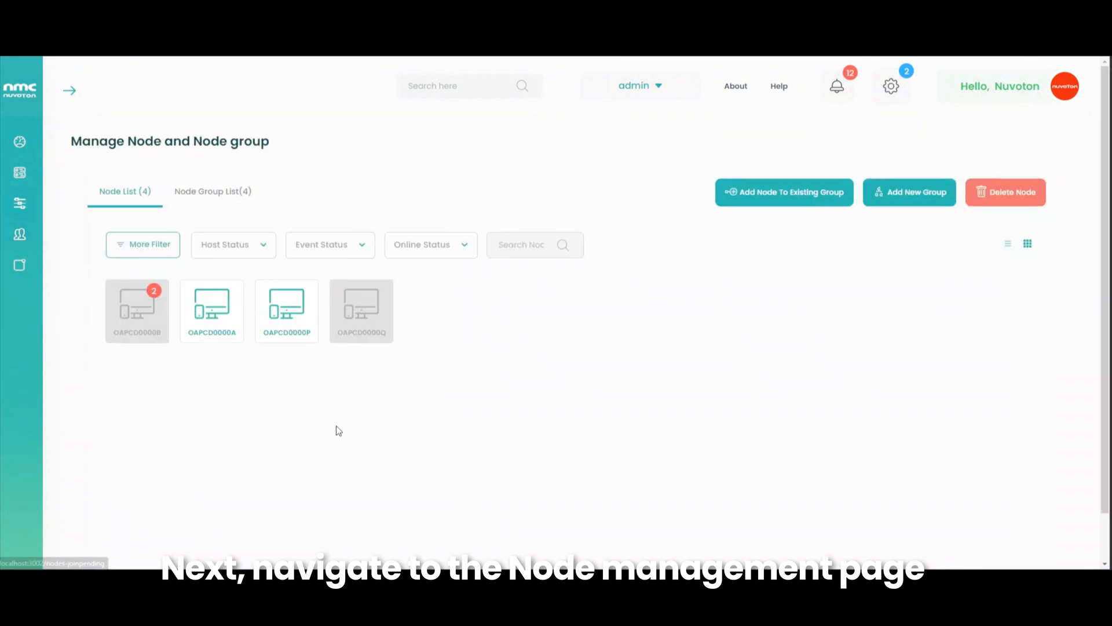
click(216, 194)
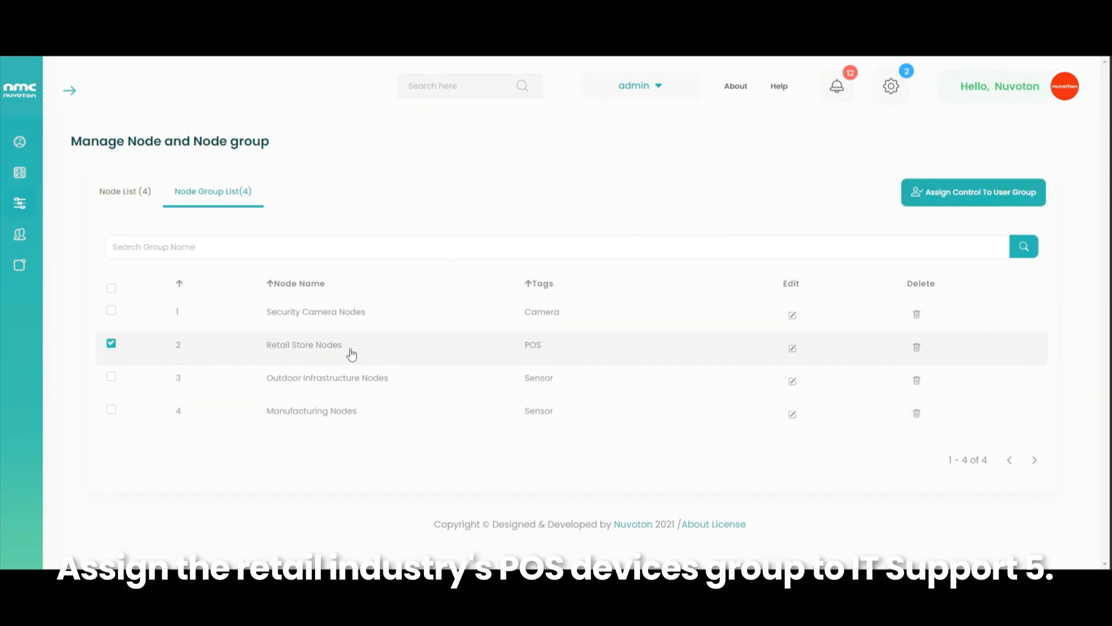
click(945, 206)
click(506, 268)
click(409, 349)
click(756, 440)
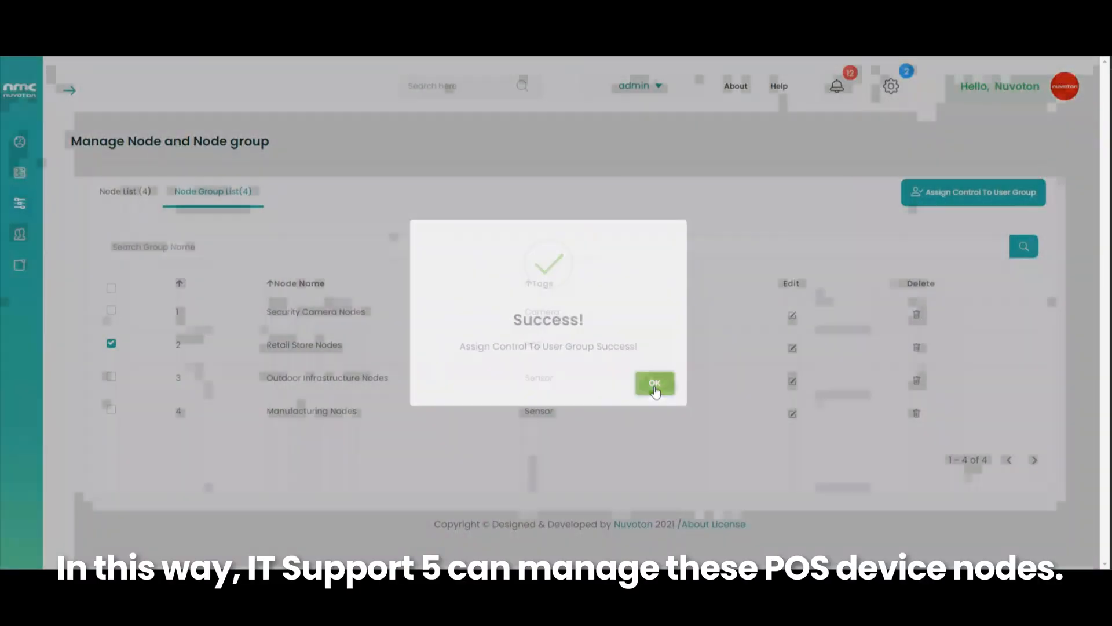
click(654, 383)
click(84, 235)
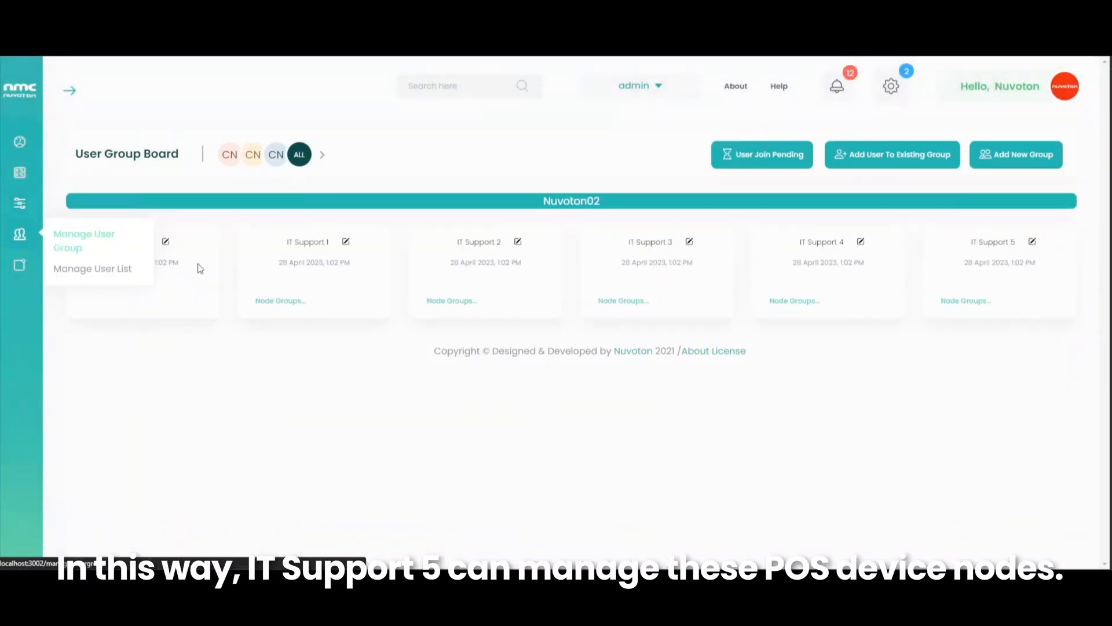
- Confirm IT Support 5 holds Retail Store Nodes, then select nodes OAPCD0000A and OAPCD0000B
click(959, 300)
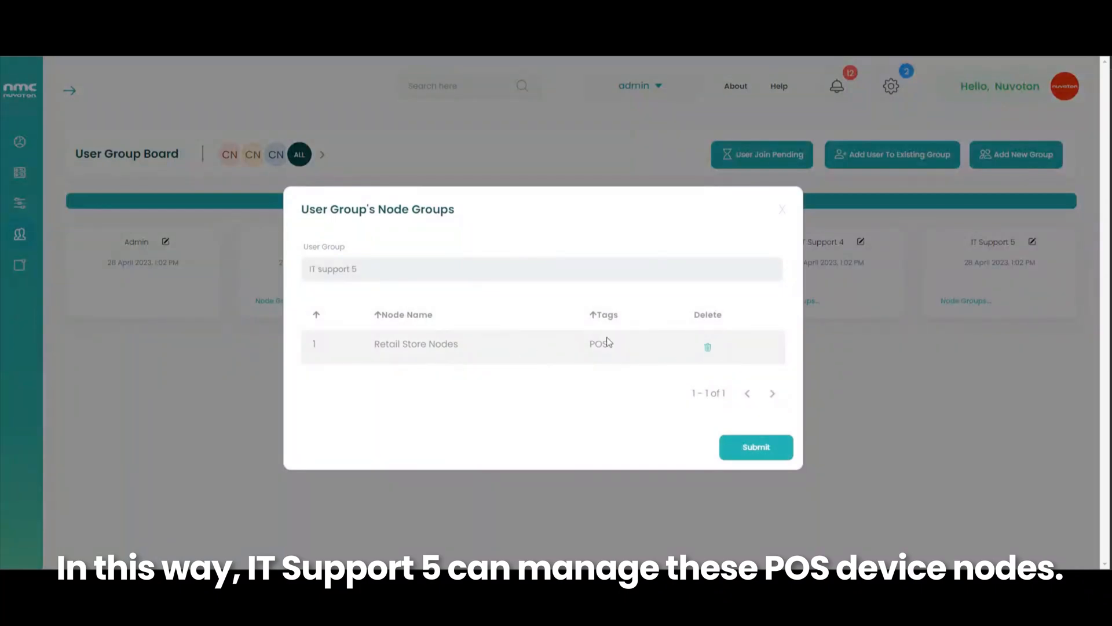
click(782, 210)
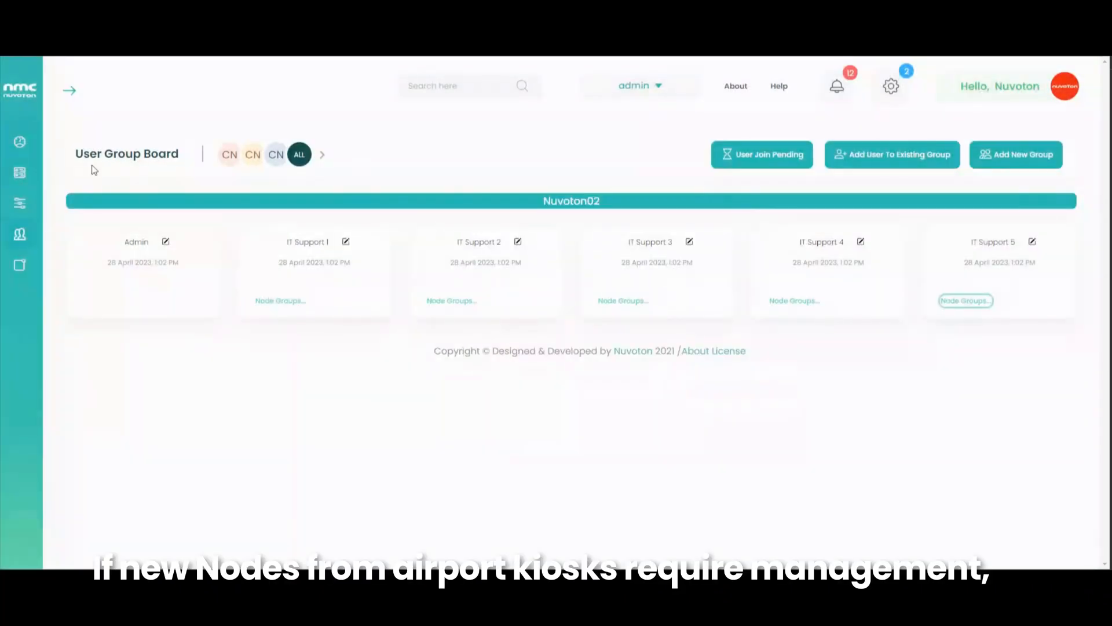
mouse_move(19, 203)
click(78, 202)
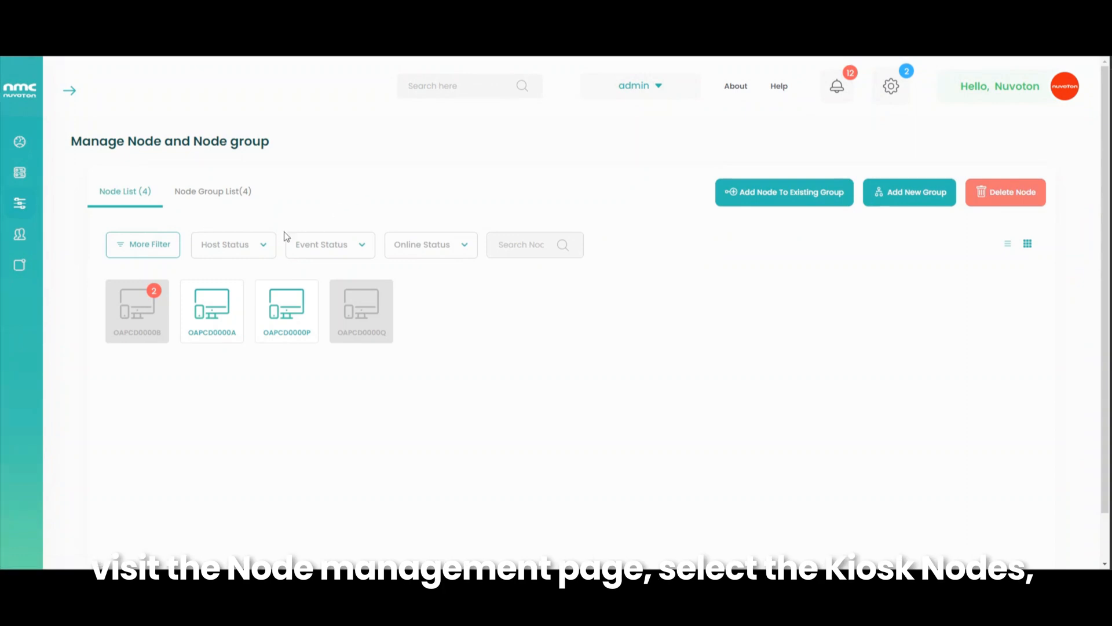
click(216, 301)
click(143, 306)
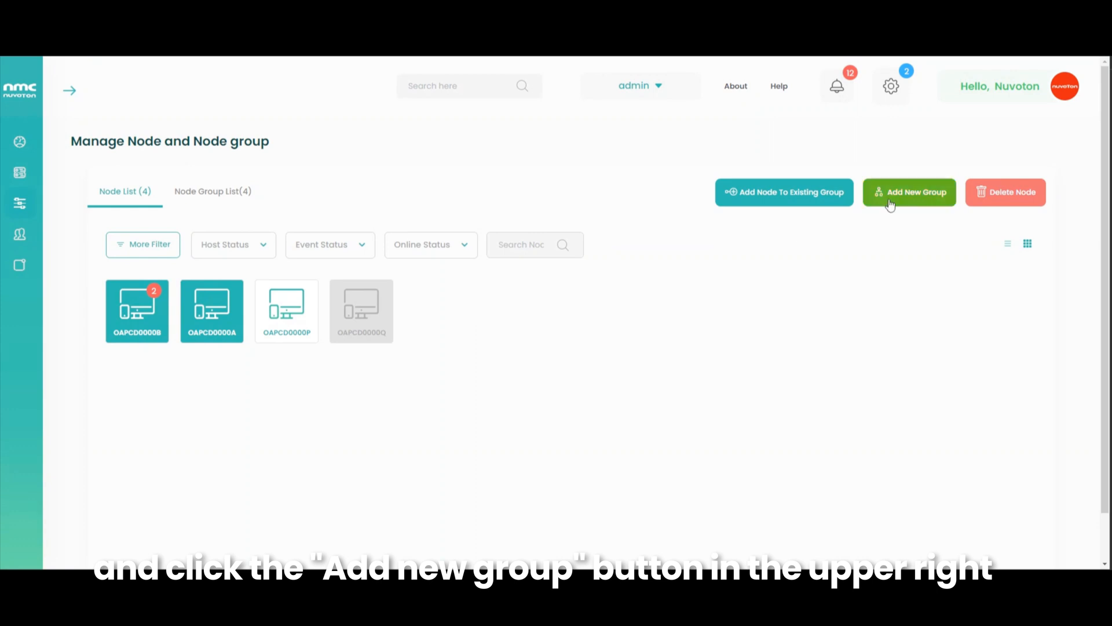
- Create node group 'Airport Kiosk Nodes' tagged Kiosk from the two nodes and view the Node Group List
click(911, 192)
click(404, 253)
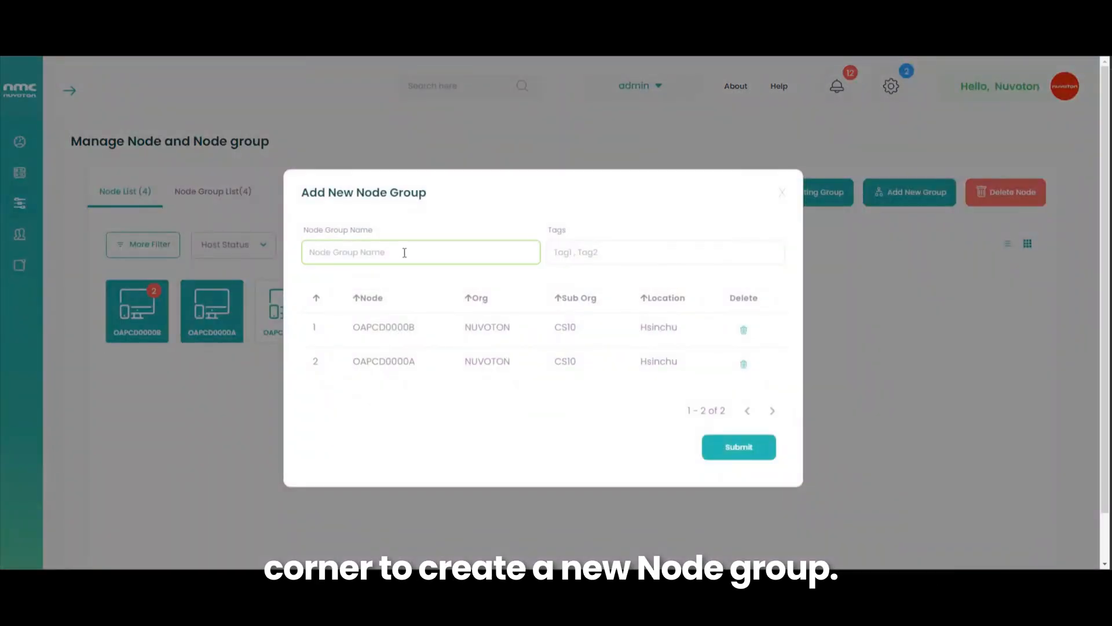
text(A)
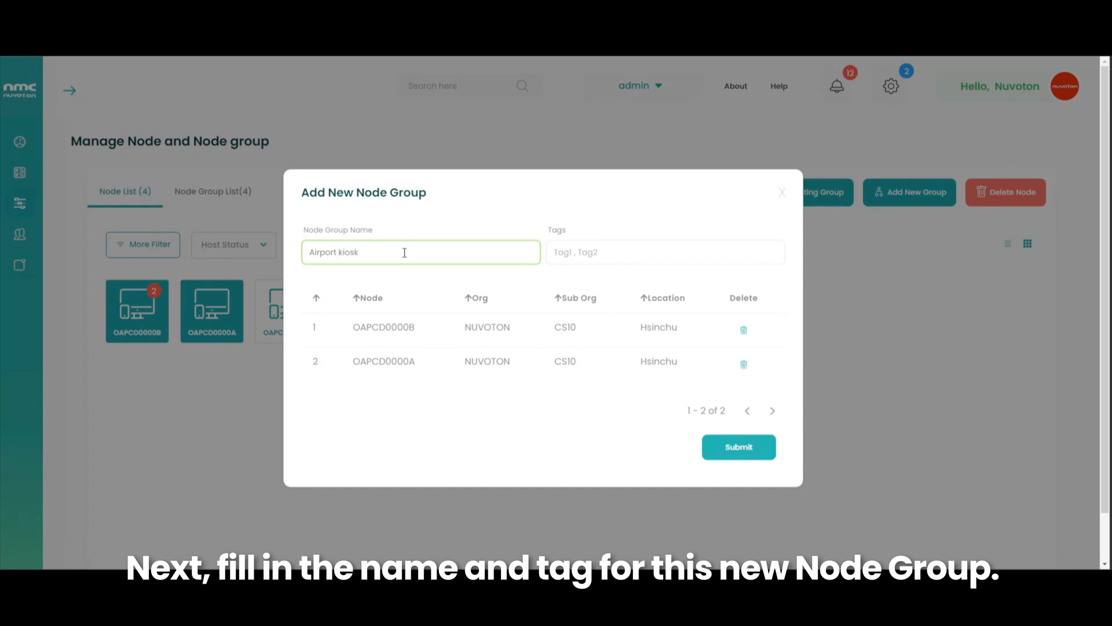
text(irport Kiosk Nodes)
click(581, 246)
text(k)
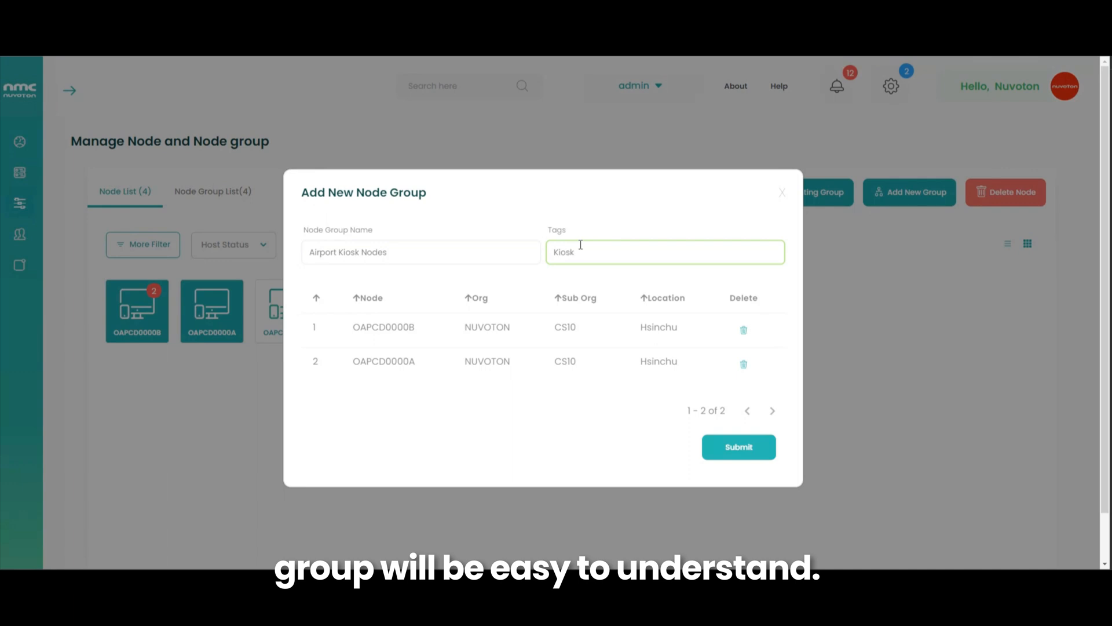
click(724, 451)
click(655, 383)
click(256, 196)
drag(272, 447, 427, 447)
click(636, 452)
- Assign the Airport Kiosk Nodes group to IT support 5 and dismiss the success message
click(111, 442)
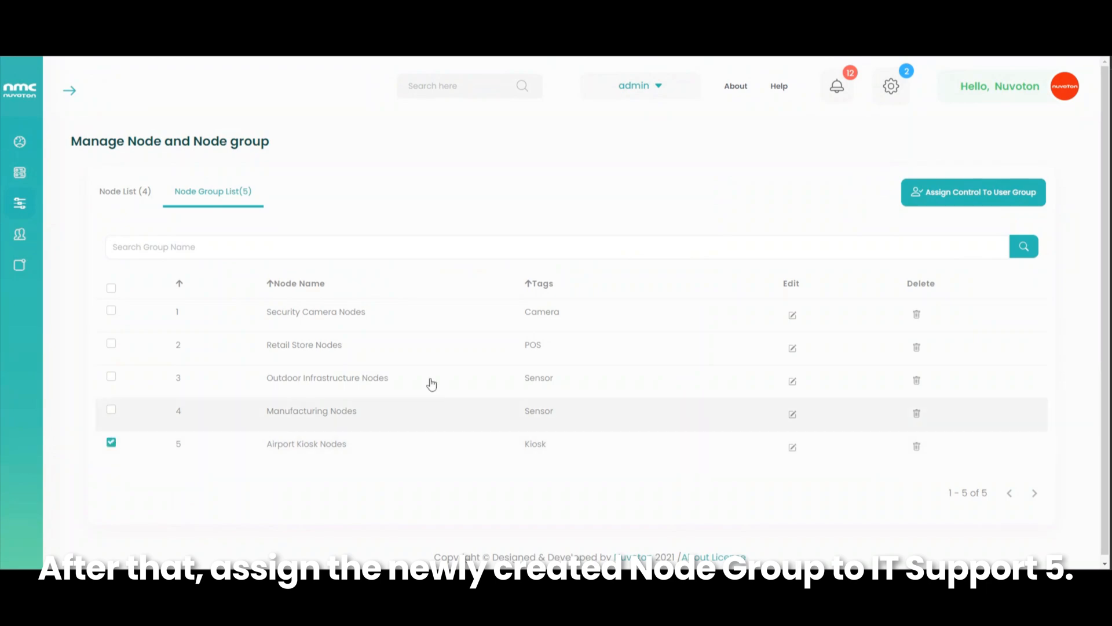
click(979, 196)
click(497, 269)
click(498, 336)
click(756, 437)
click(661, 385)
- Confirm on the User Group Board that IT Support 5 controls Airport Kiosk Nodes and Retail Store Nodes
mouse_move(20, 234)
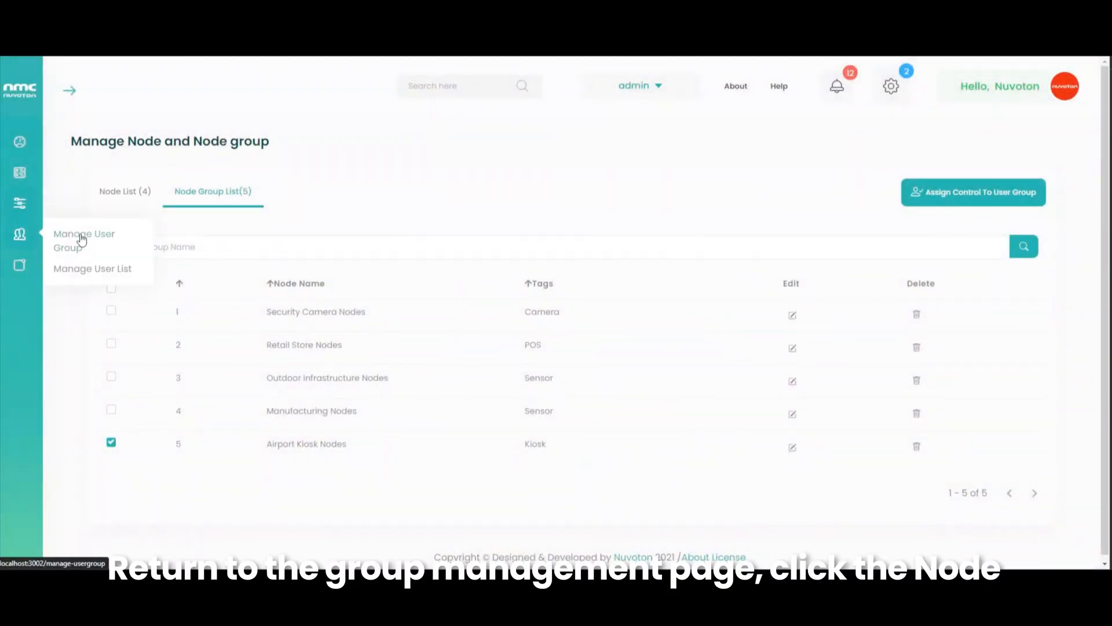
click(82, 240)
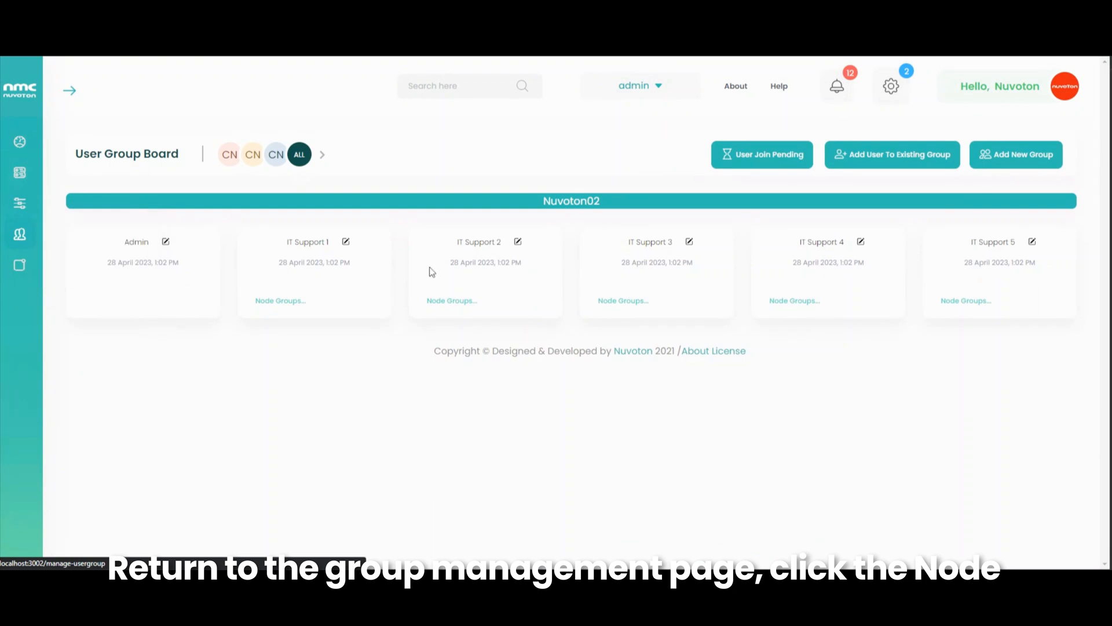
click(960, 304)
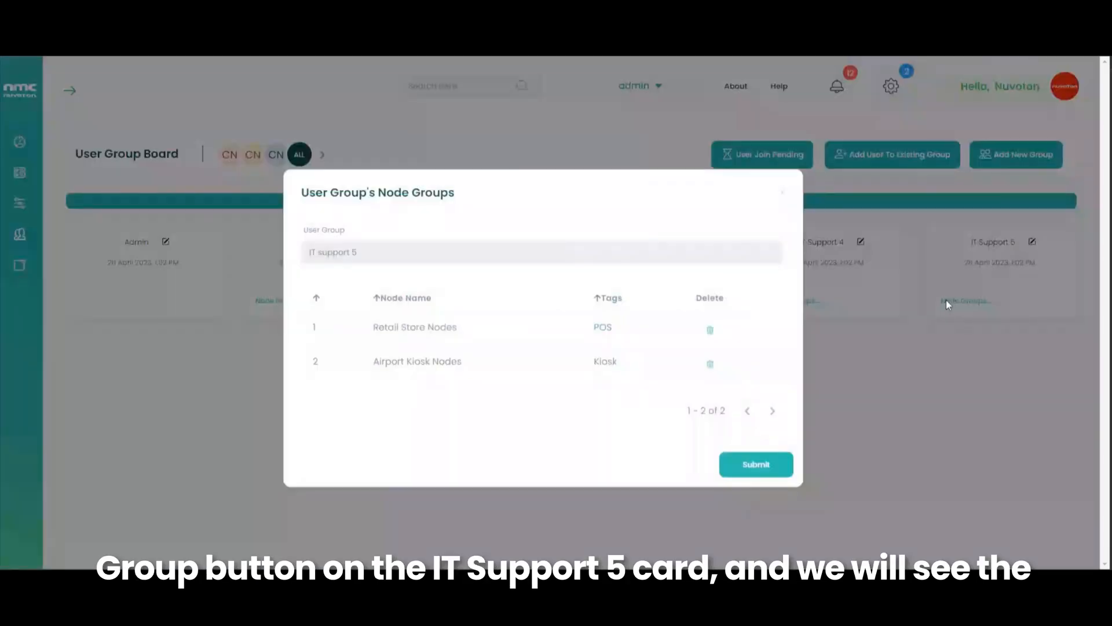
click(783, 193)
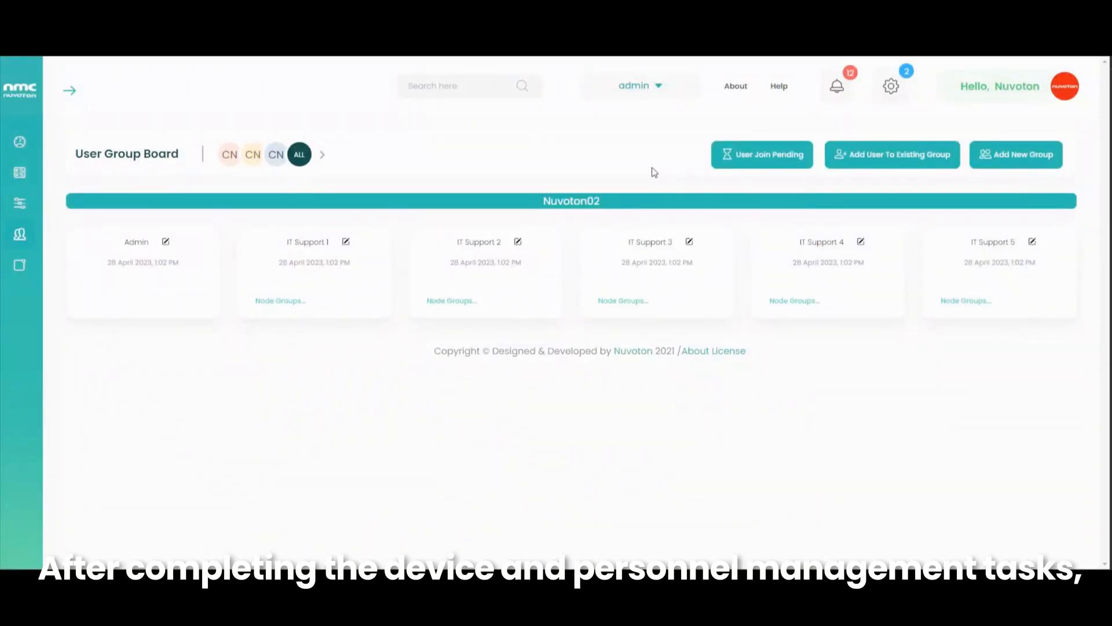
- Log out of the admin account and sign in with the IT Support 5 manager's credentials
click(1010, 86)
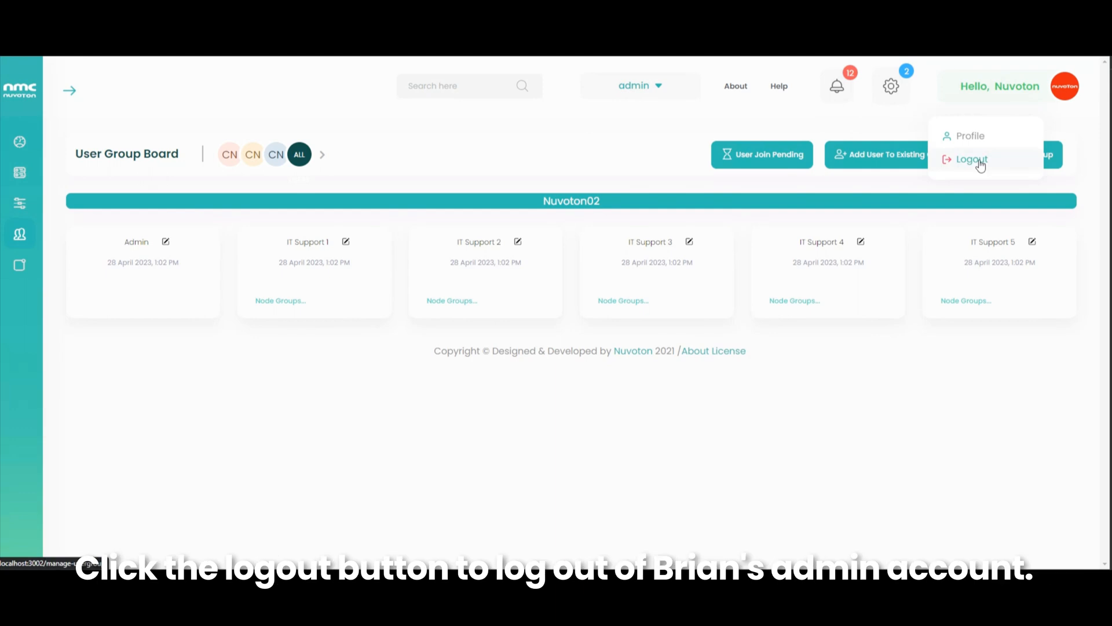
click(980, 165)
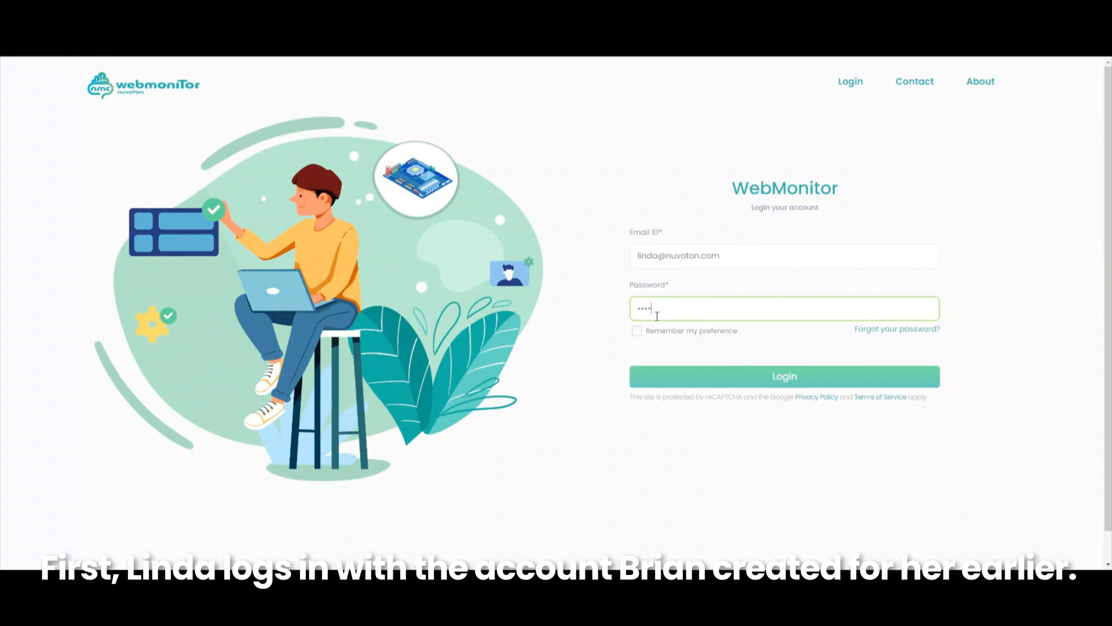
key(Return)
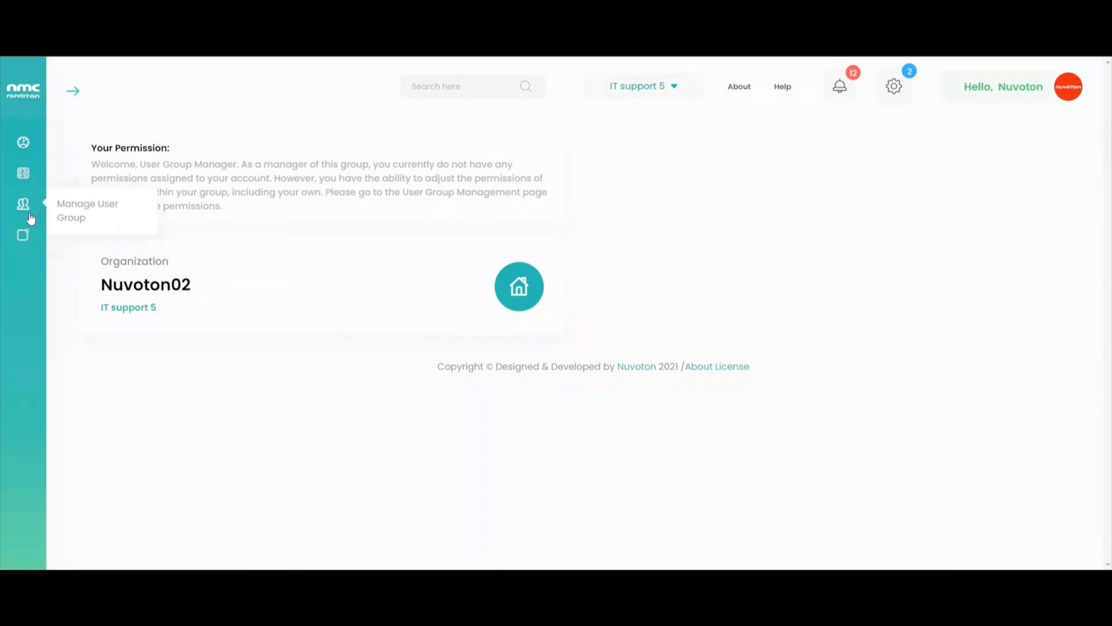
- Open IT Support 5's members and grant the fourth member critical and normal node actions
click(92, 215)
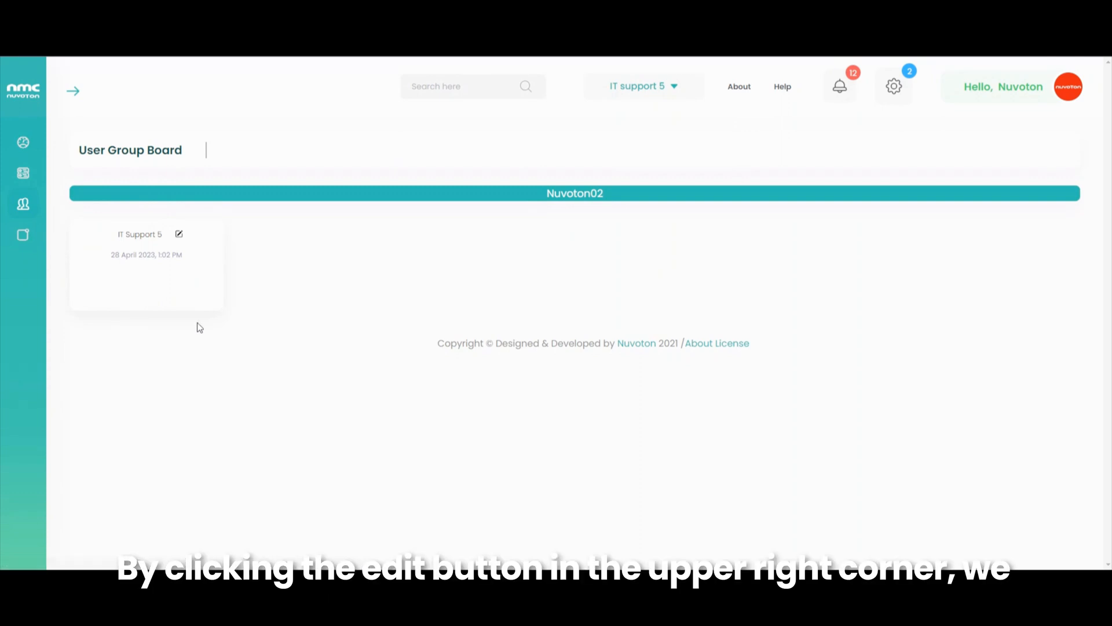
click(179, 234)
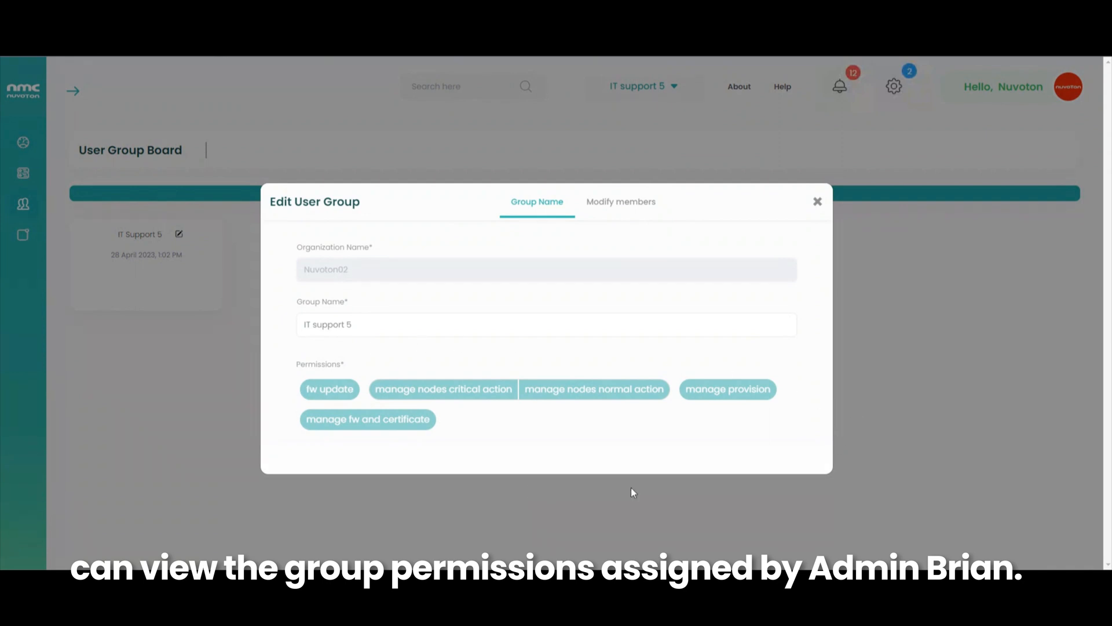
click(591, 201)
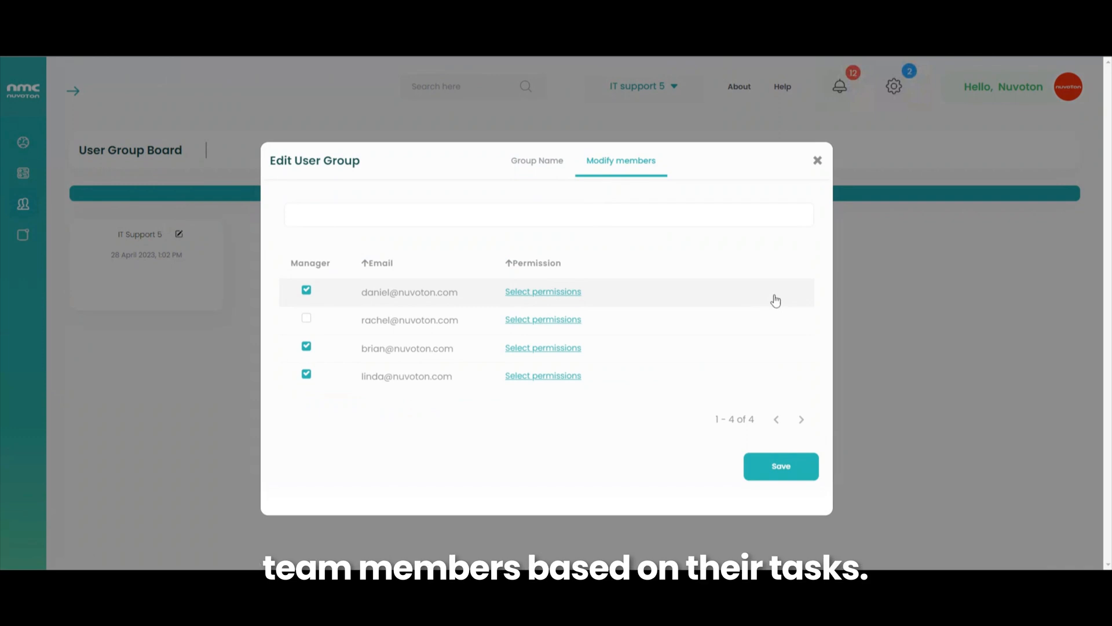
click(551, 376)
scroll(809, 350, down, 1)
click(600, 319)
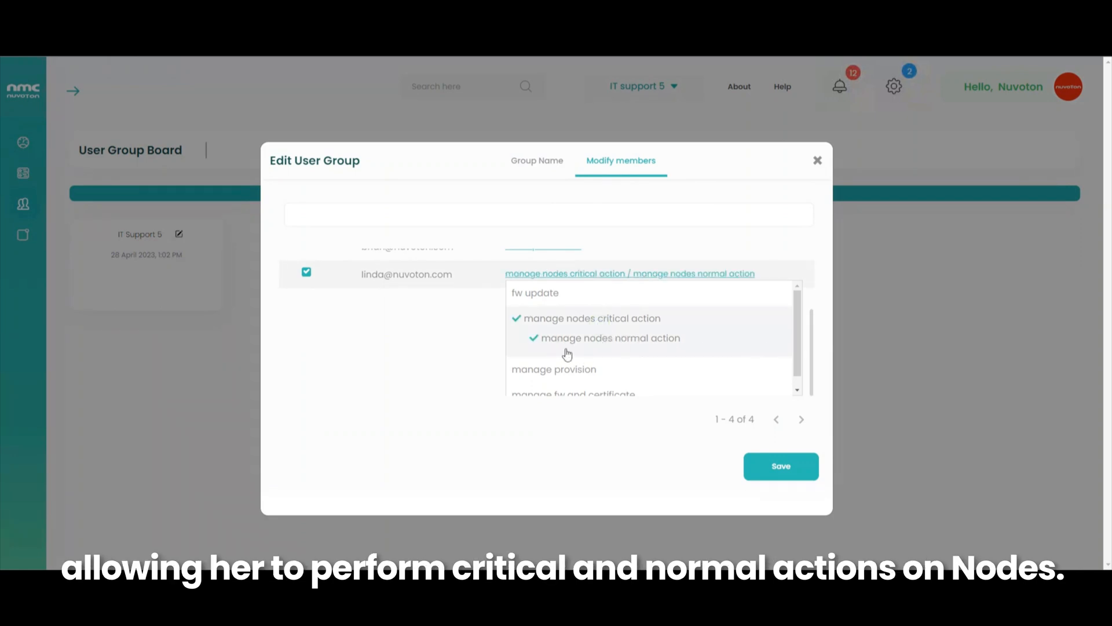
click(641, 442)
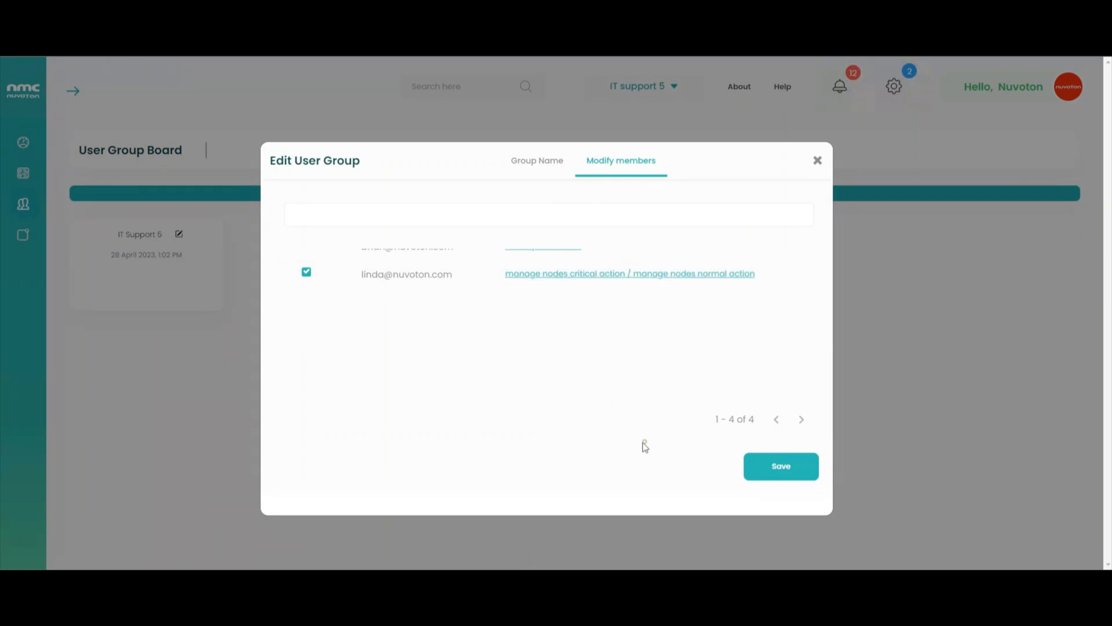
scroll(530, 357, up, 1)
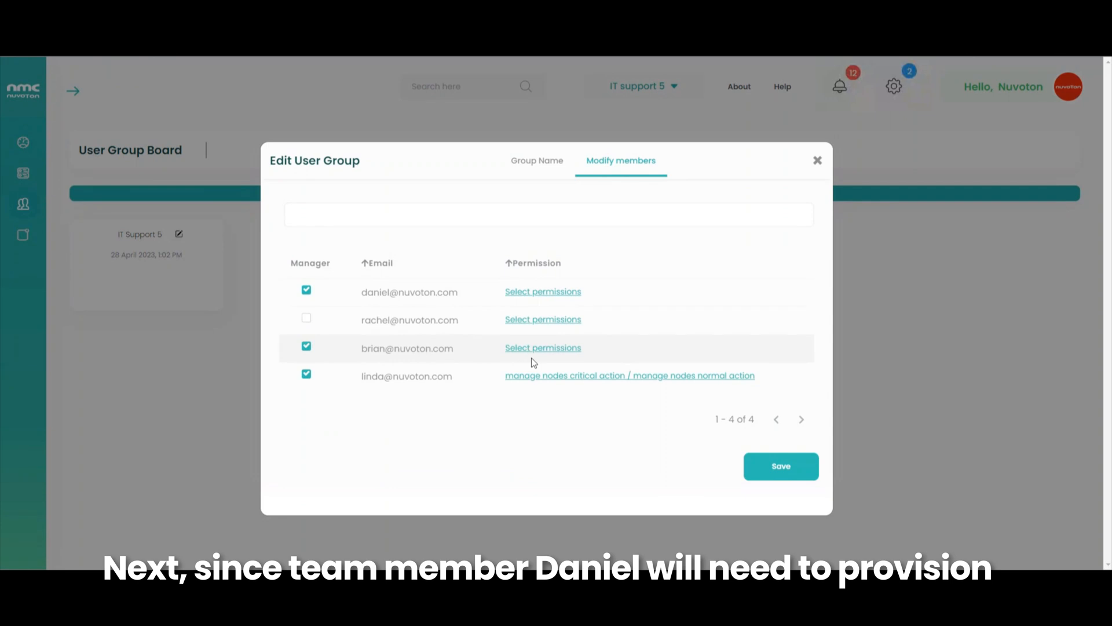
- Grant the first member Manage nodes normal action and Manage Provision
click(548, 291)
click(587, 363)
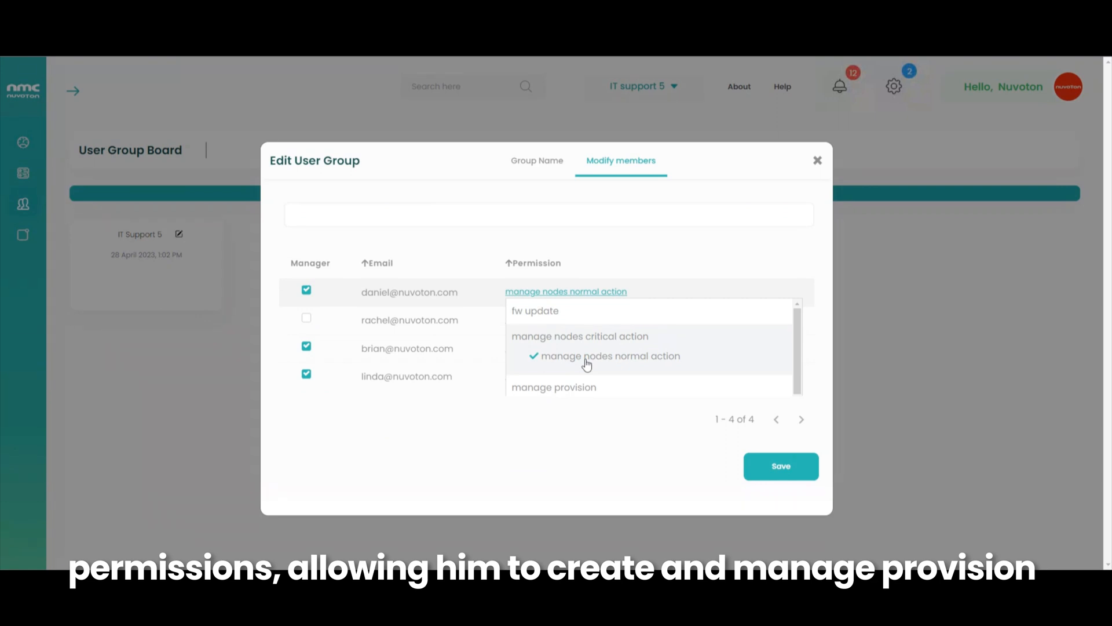
click(579, 387)
click(590, 417)
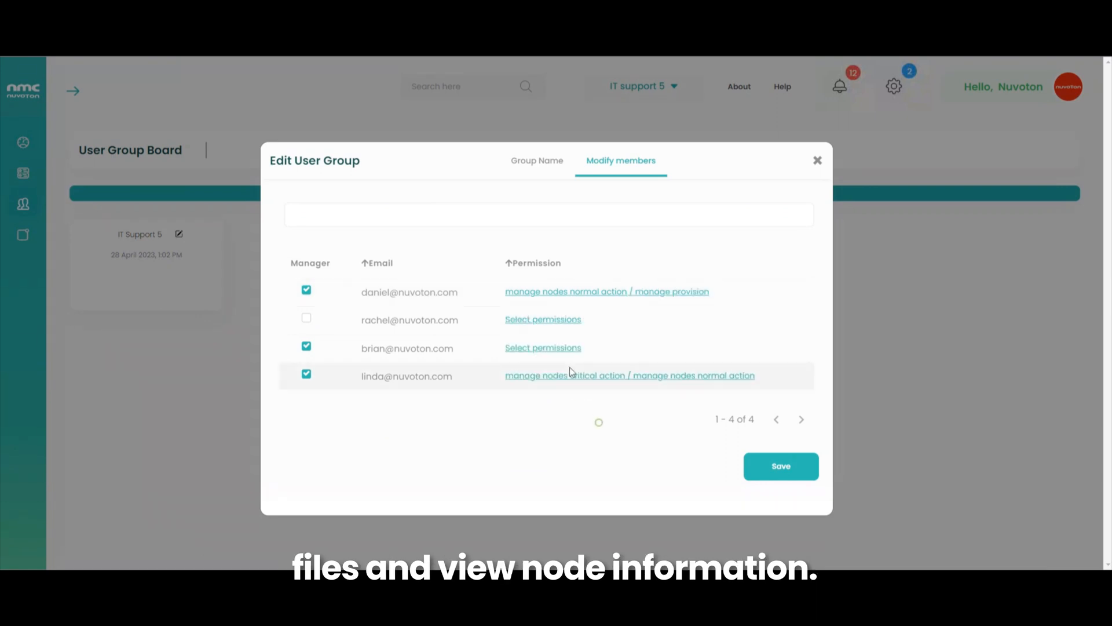
- Grant the second member Manage nodes normal action, Manage fw and certificate and FW Update, then save
click(521, 320)
click(664, 382)
scroll(805, 346, down, 1)
click(624, 390)
click(567, 296)
scroll(498, 379, up, 1)
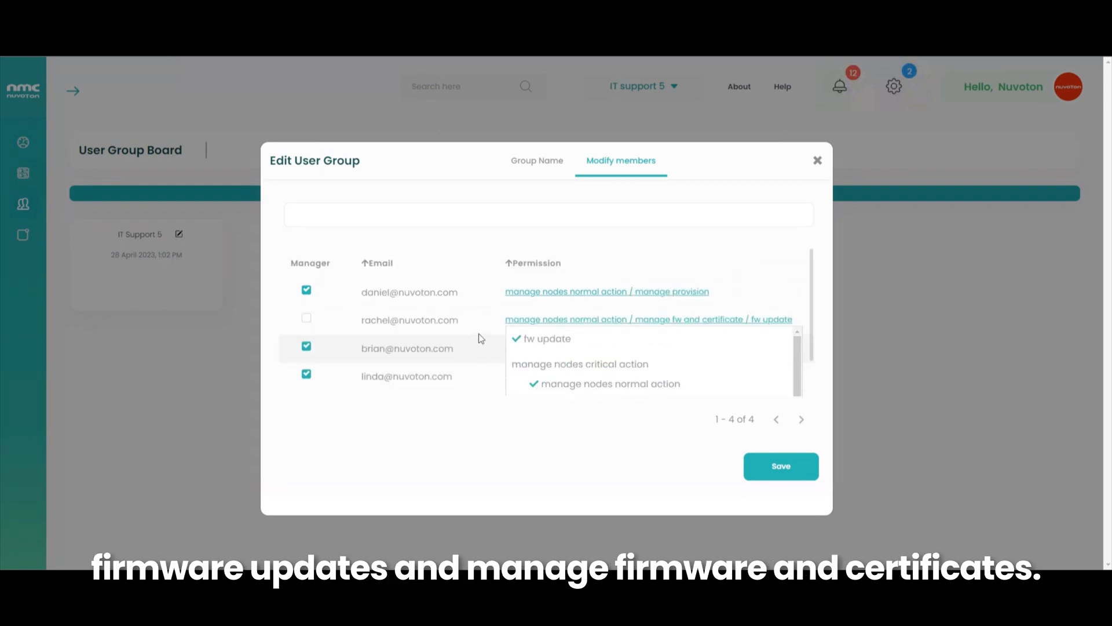
click(481, 241)
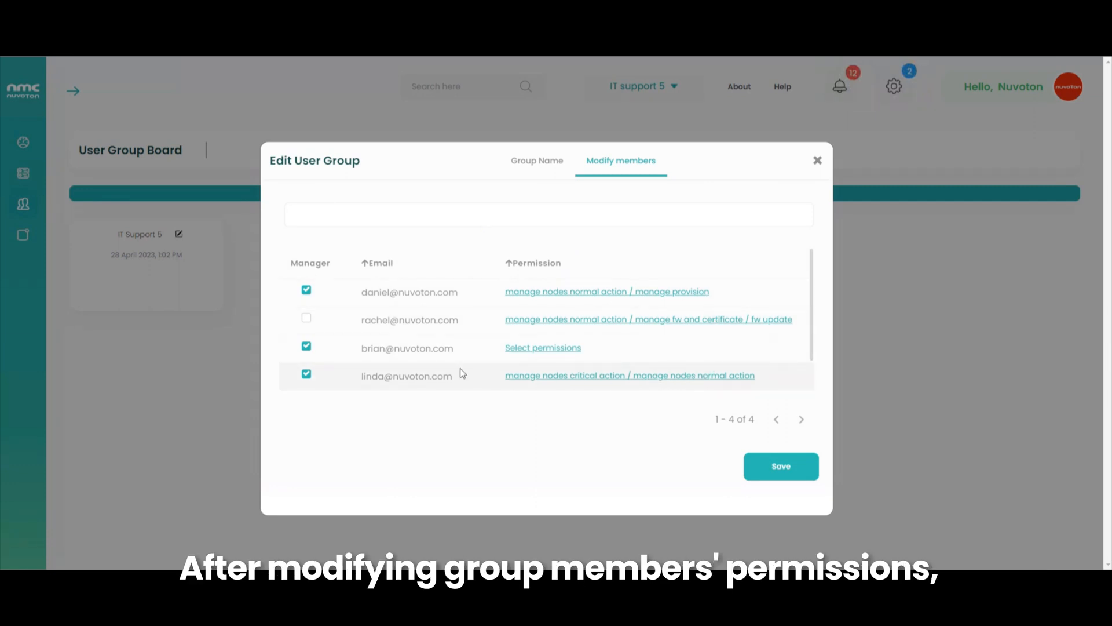
click(772, 467)
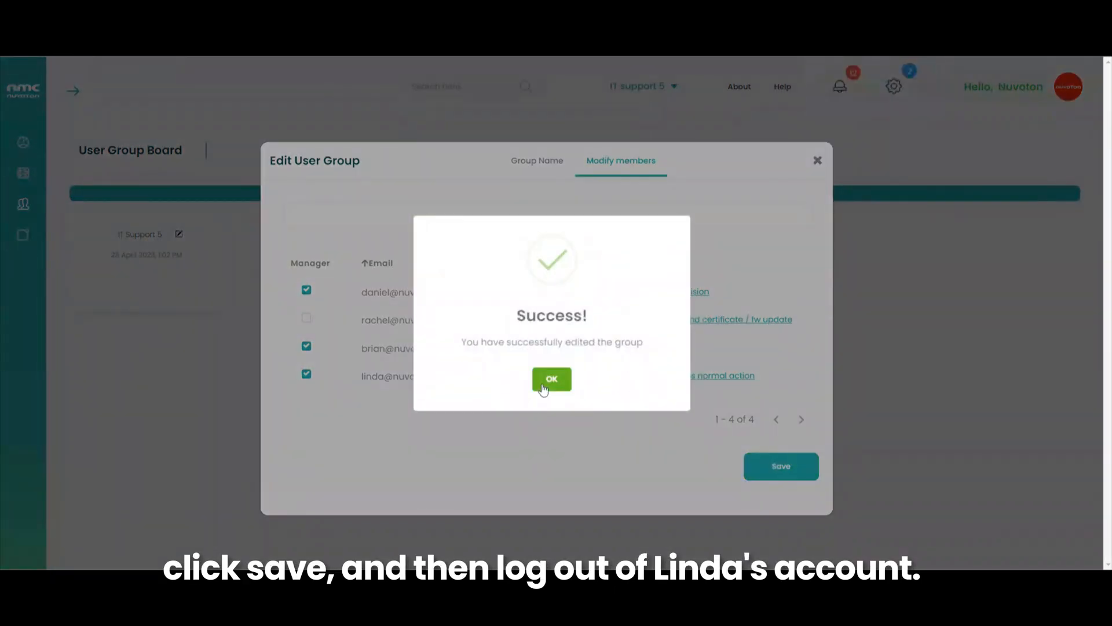
click(543, 385)
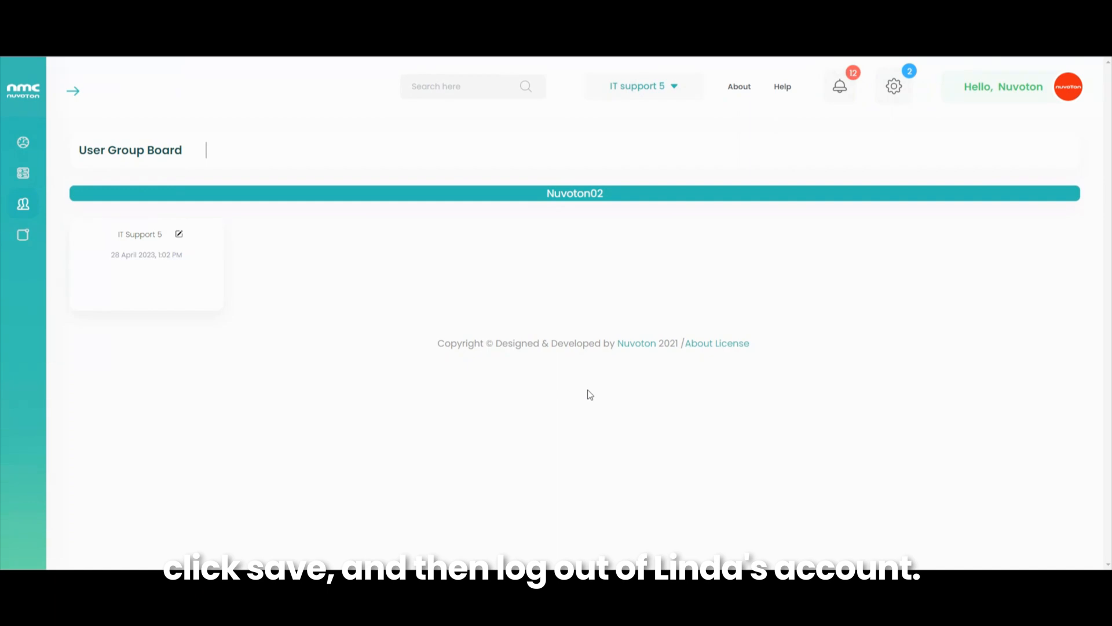
- Log out and sign in with the first member's e-mail and password
click(1001, 100)
click(985, 154)
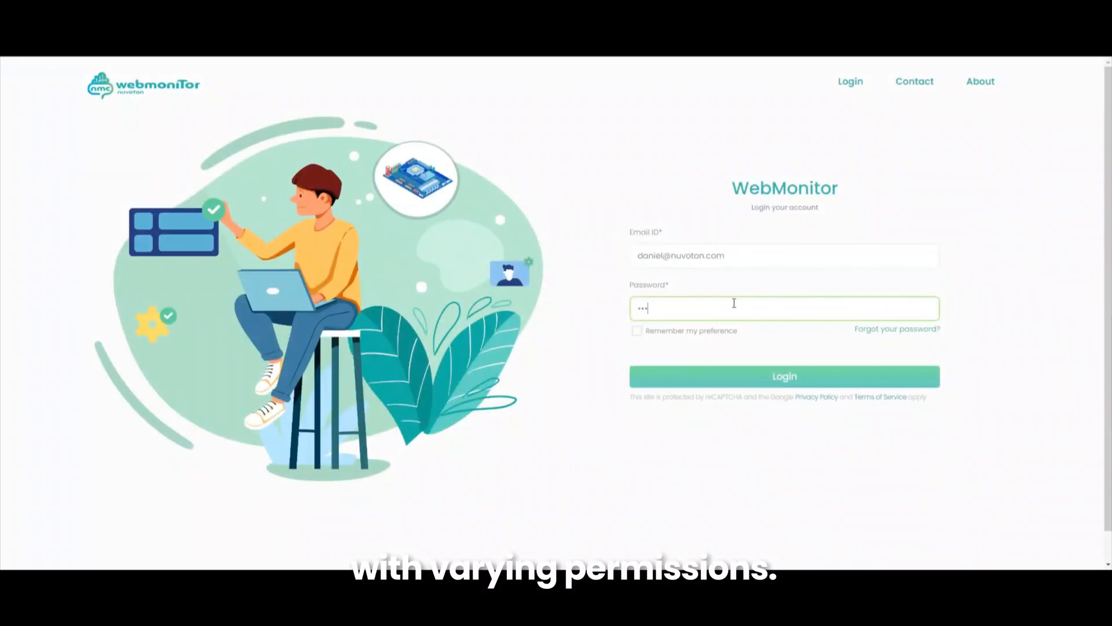
text(5)
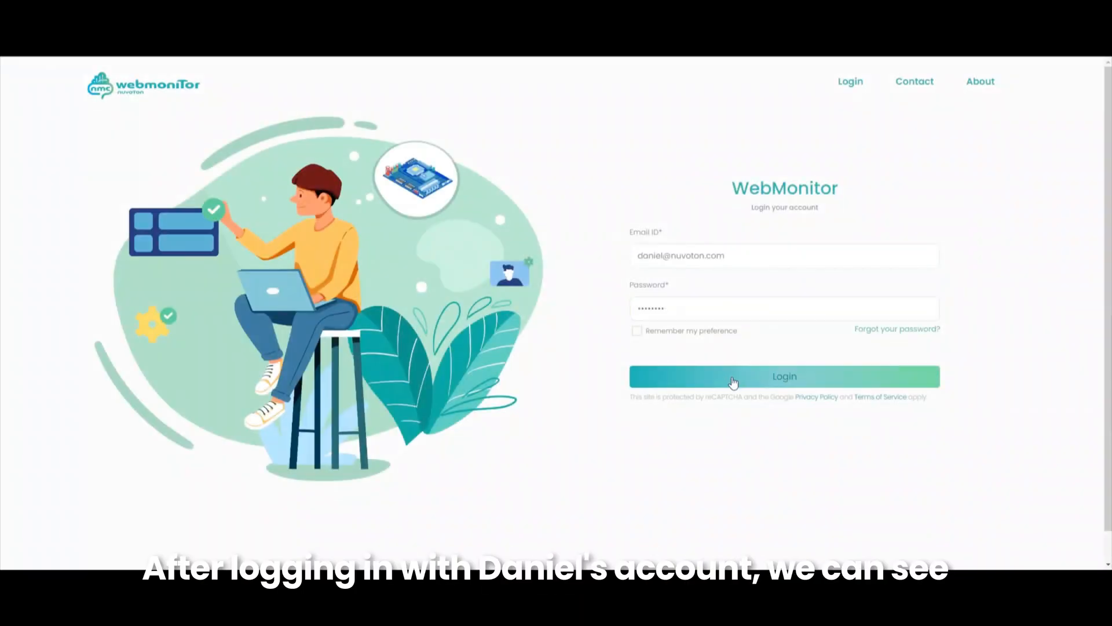
click(731, 378)
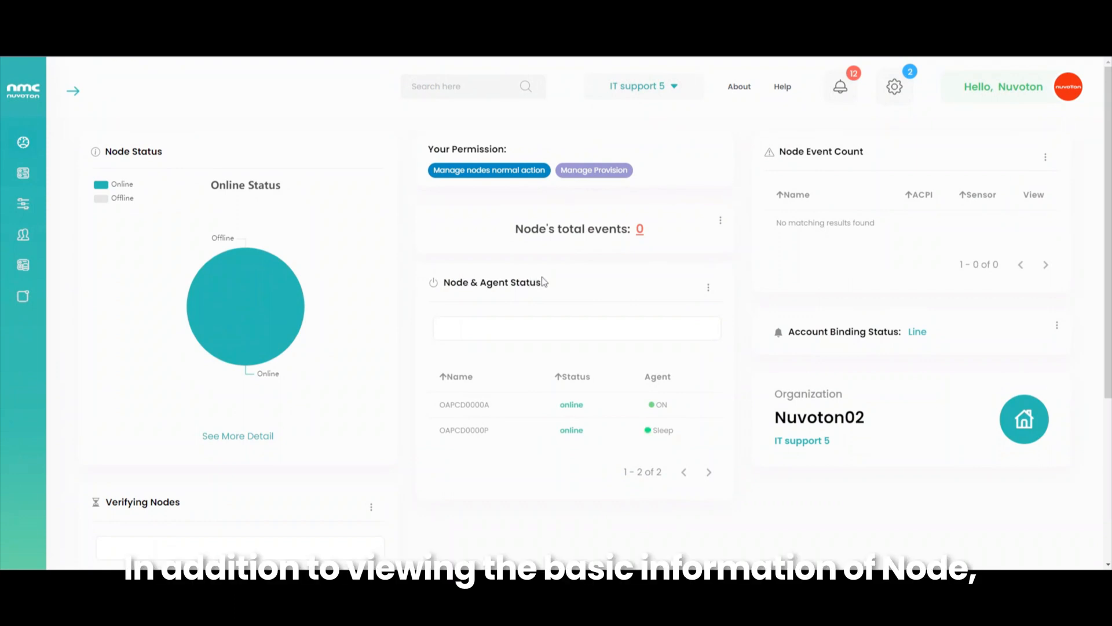
- View the provisioning settings and the admin-group dashboard, then log out of the first member's account
click(63, 269)
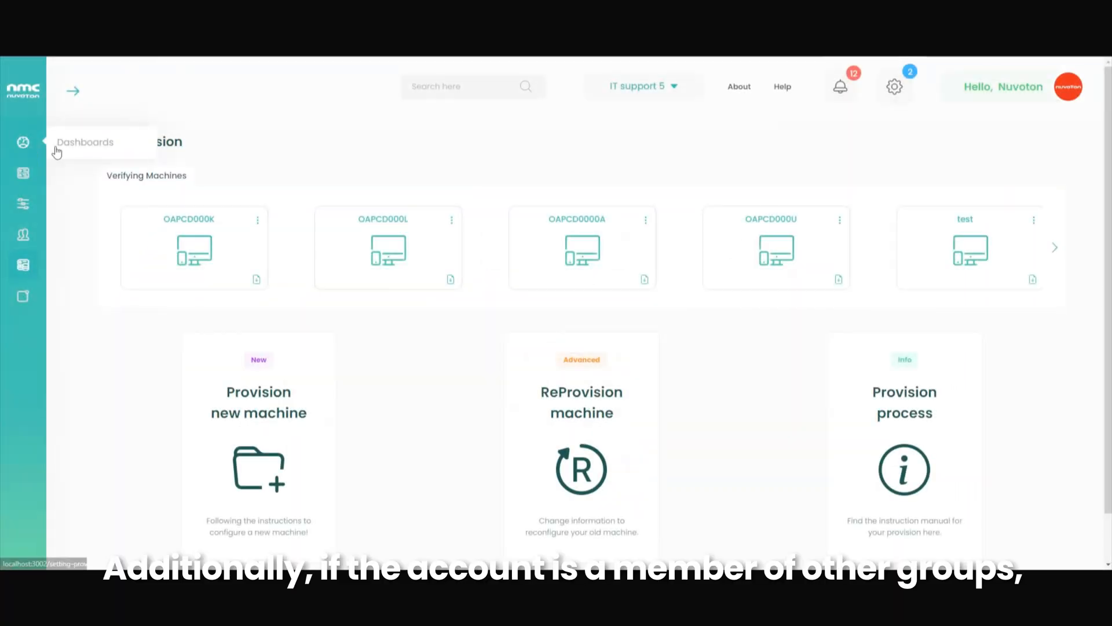
click(56, 151)
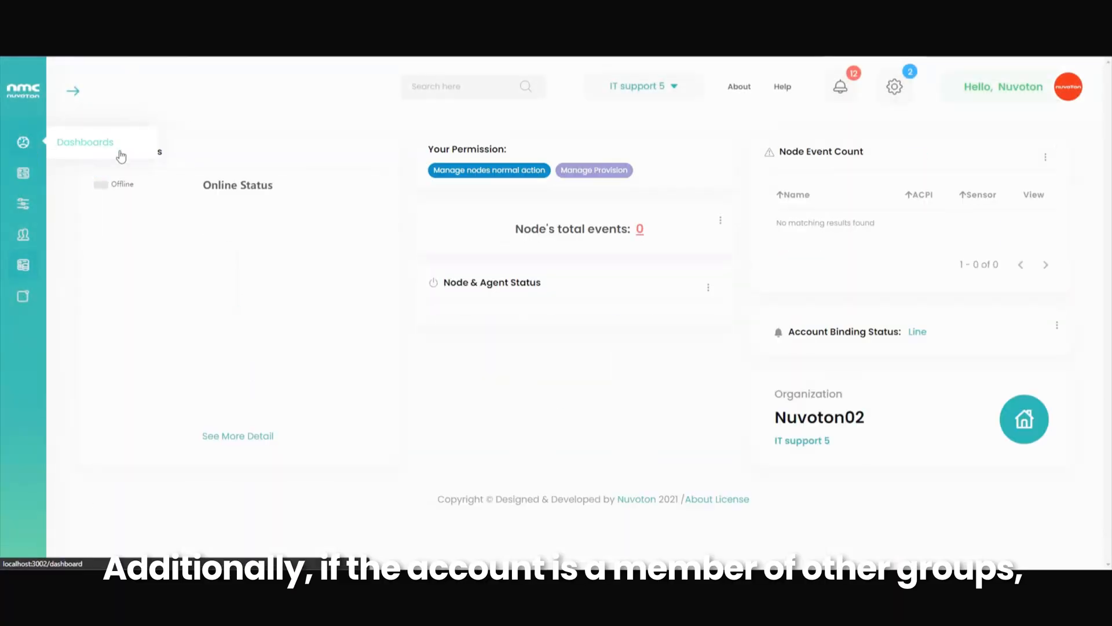
click(660, 92)
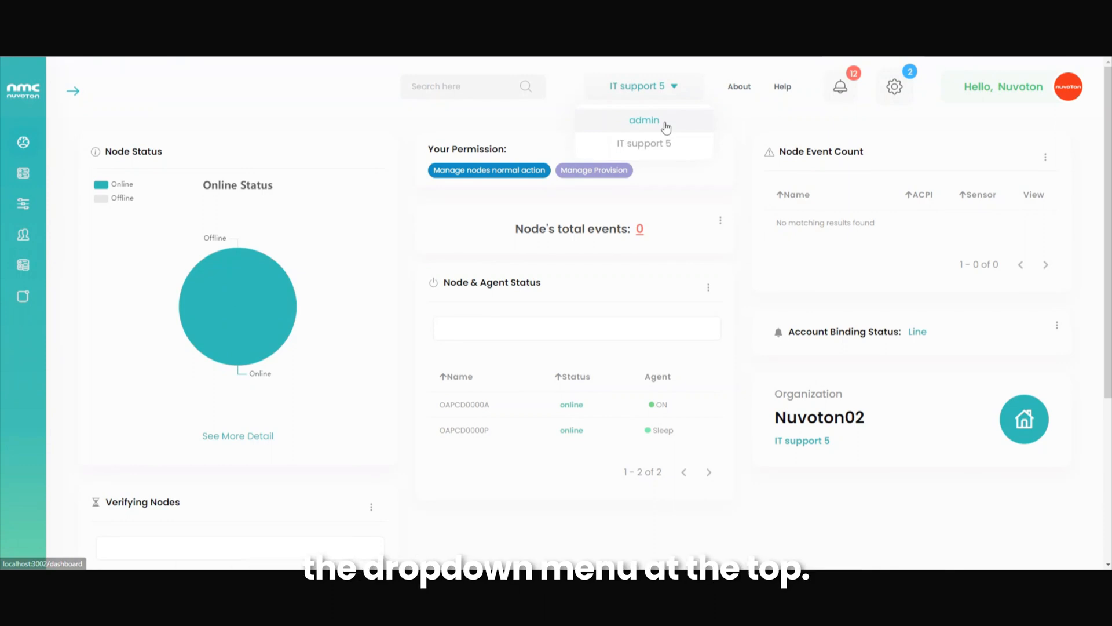
click(666, 128)
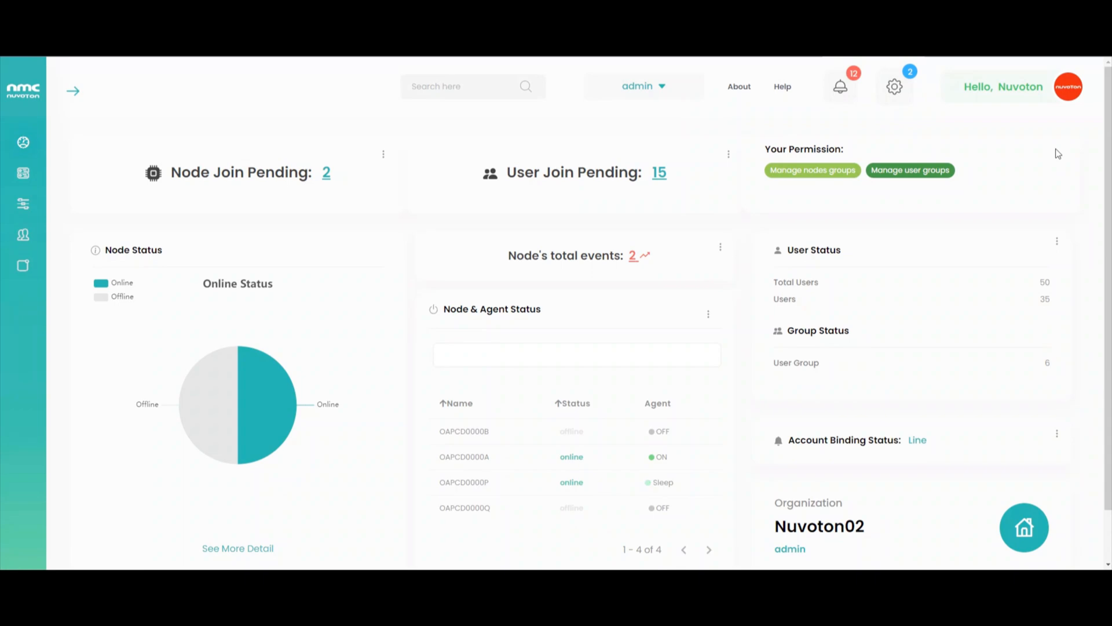
click(1048, 101)
click(1005, 160)
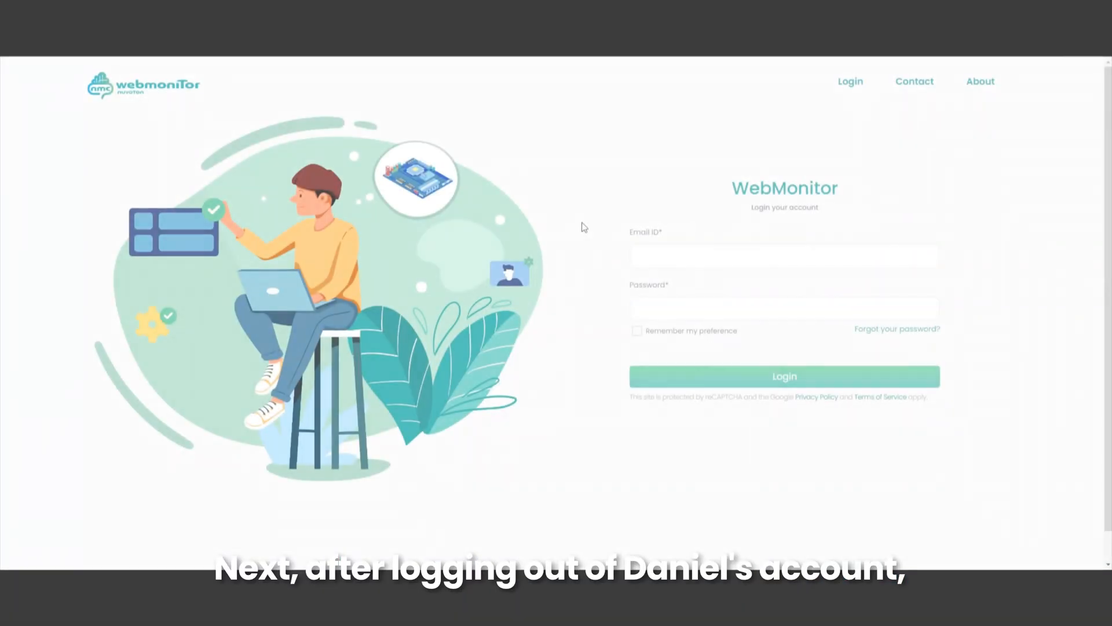
- Sign in as the second member using their e-mail address and password
click(658, 256)
click(657, 312)
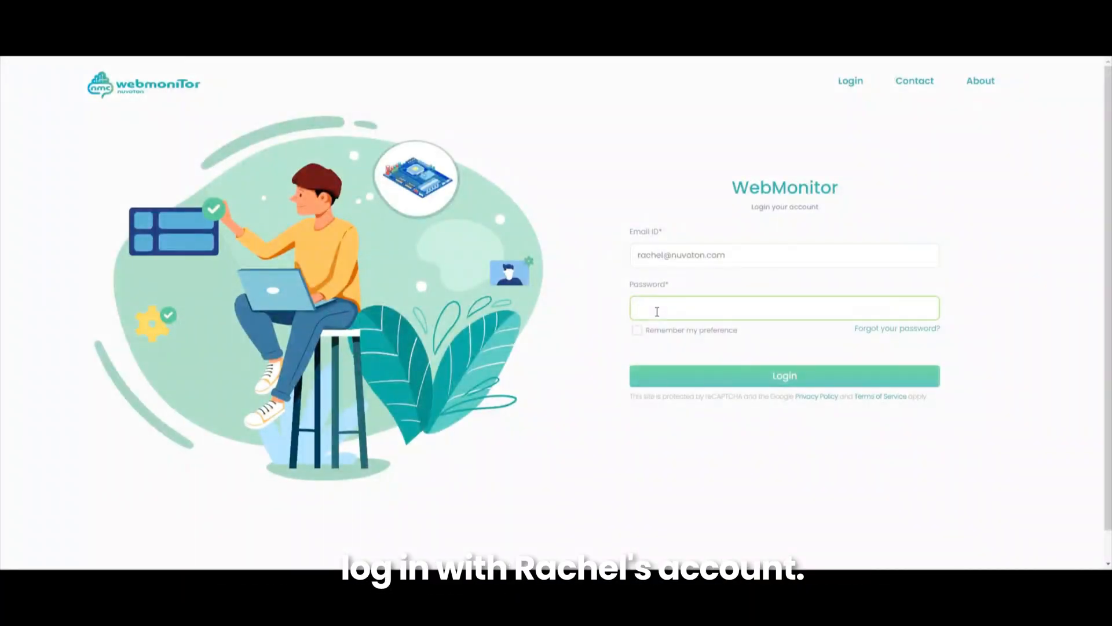
click(663, 376)
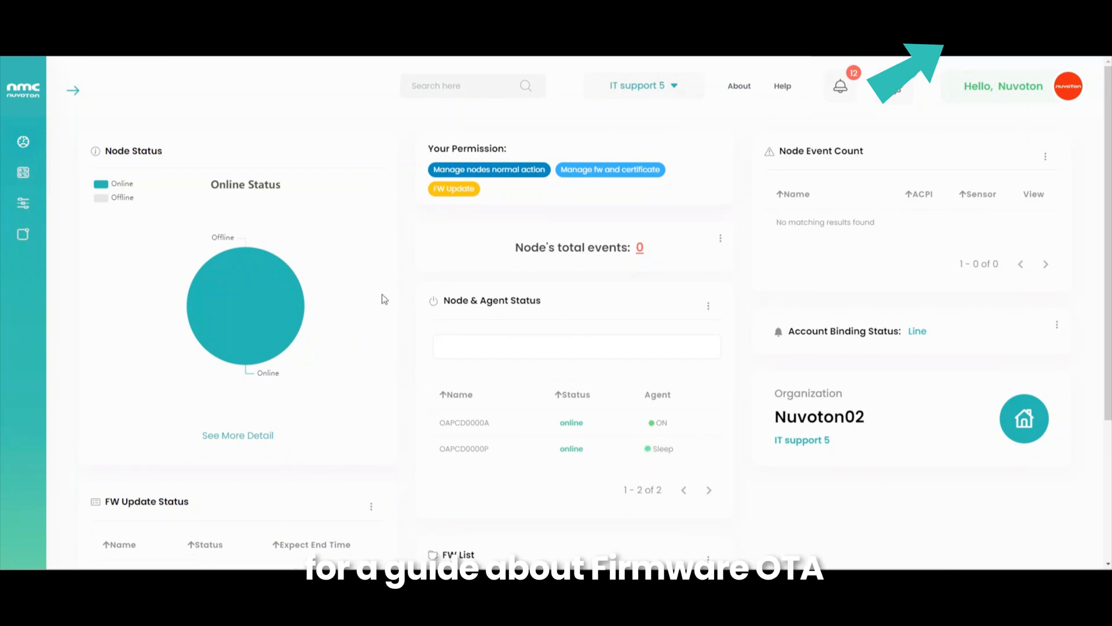
- Switch the dashboard between IT Support 1, IT Support 2 and admin, then log out
click(612, 88)
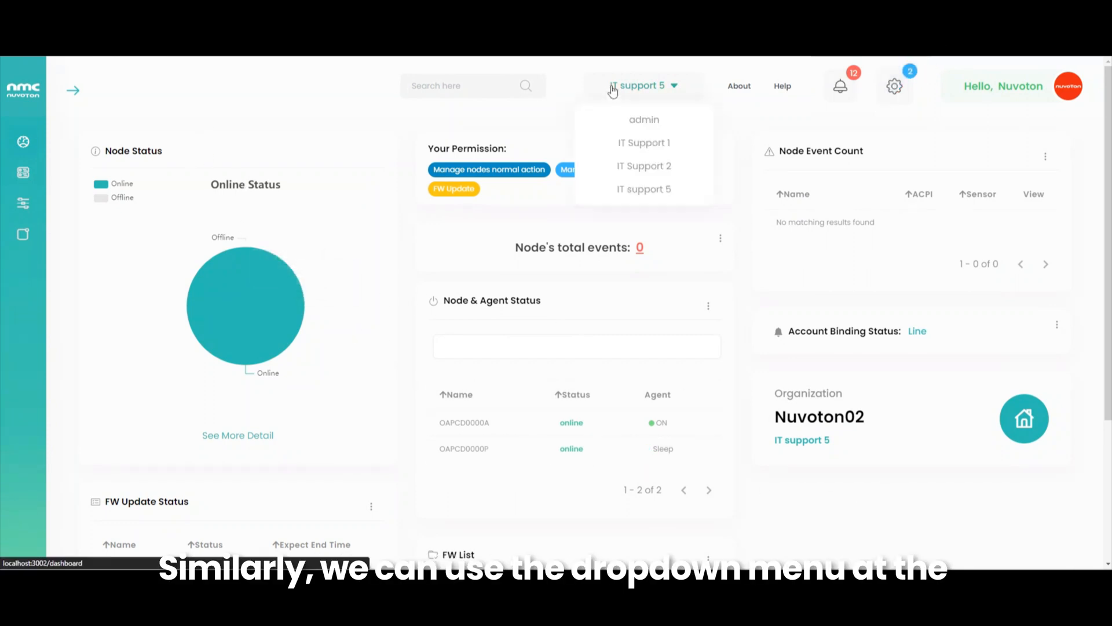
click(639, 145)
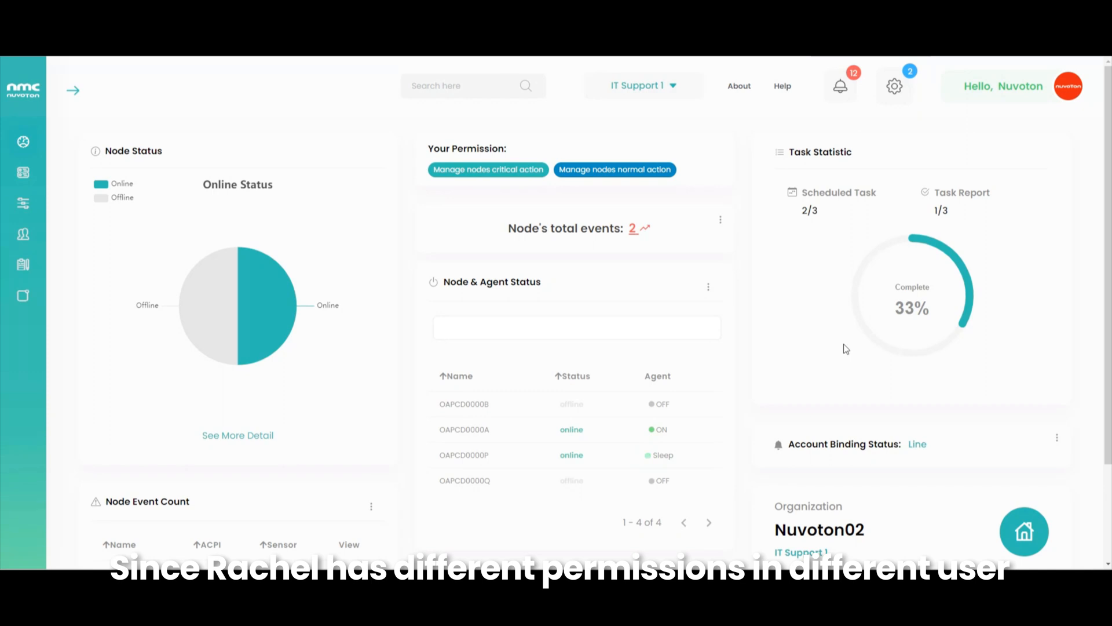
click(672, 86)
click(670, 165)
click(672, 86)
click(643, 118)
click(660, 85)
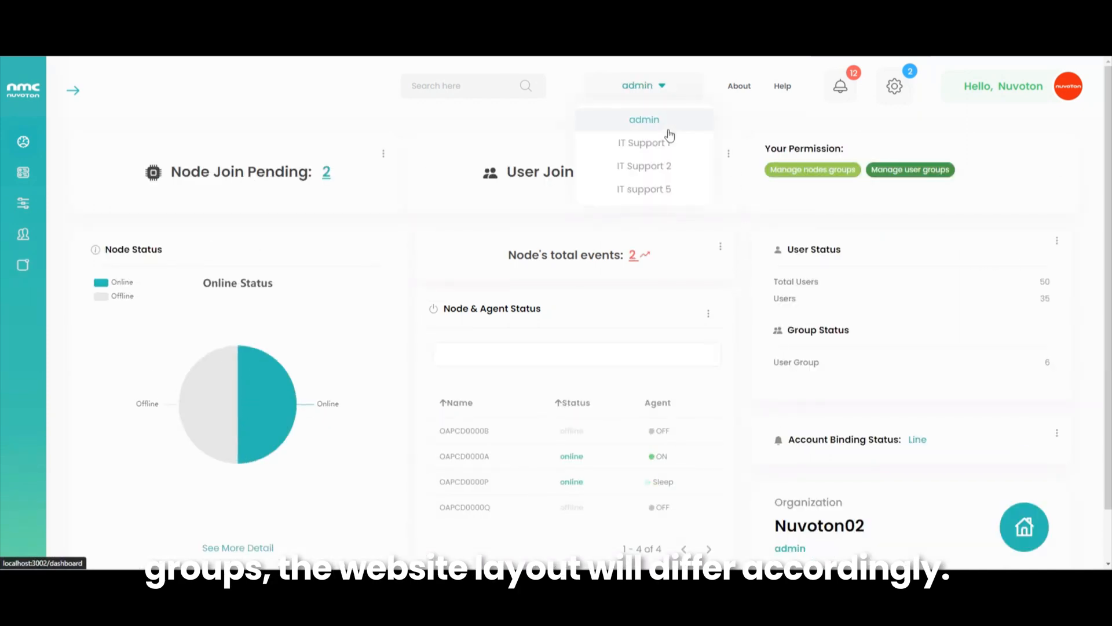
click(669, 140)
click(1012, 92)
click(984, 163)
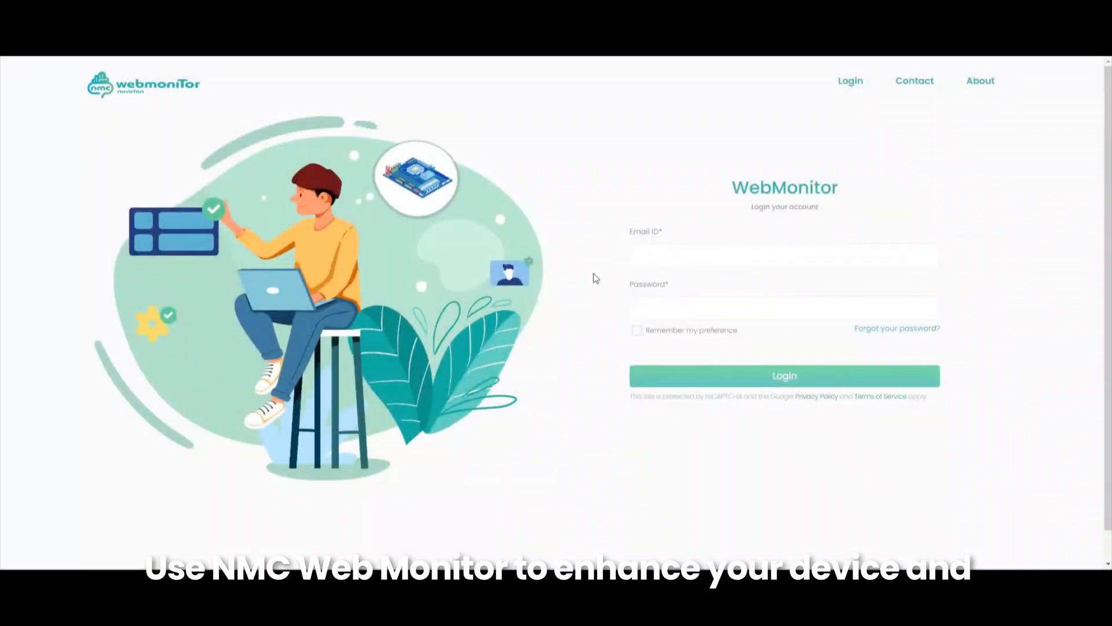